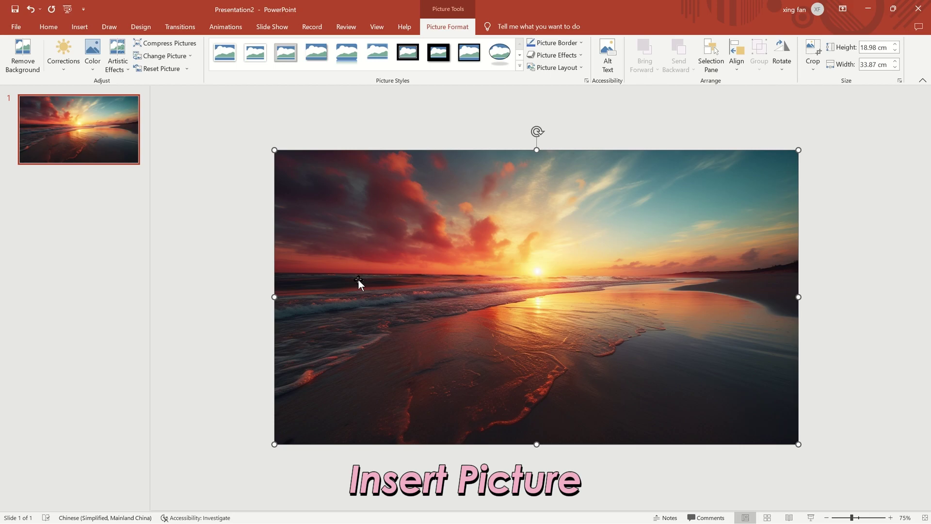
# Step: Bring up the context menu for the inserted sunset beach photo
pyautogui.rightClick(381, 270)
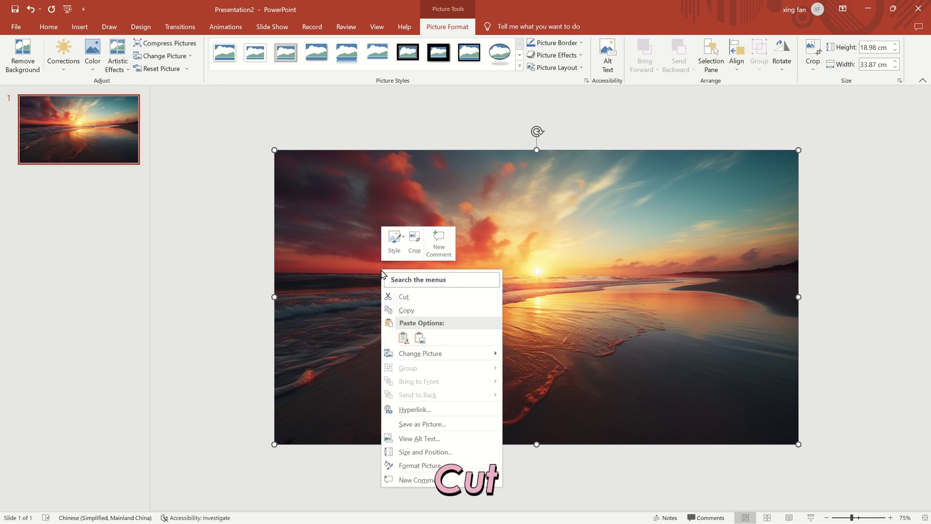
# Step: Cut the sunset photo and make it the slide's clipboard picture background, tiled and centred
pyautogui.click(431, 297)
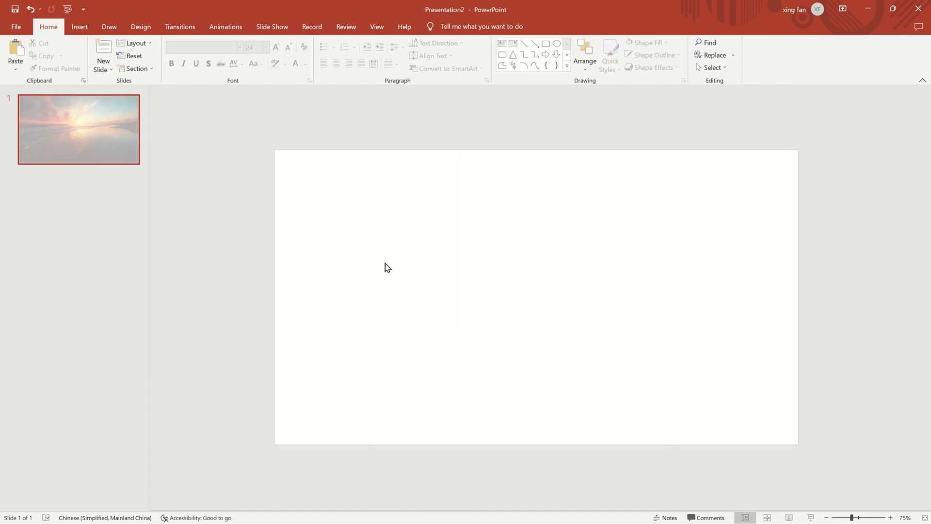
pyautogui.rightClick(385, 267)
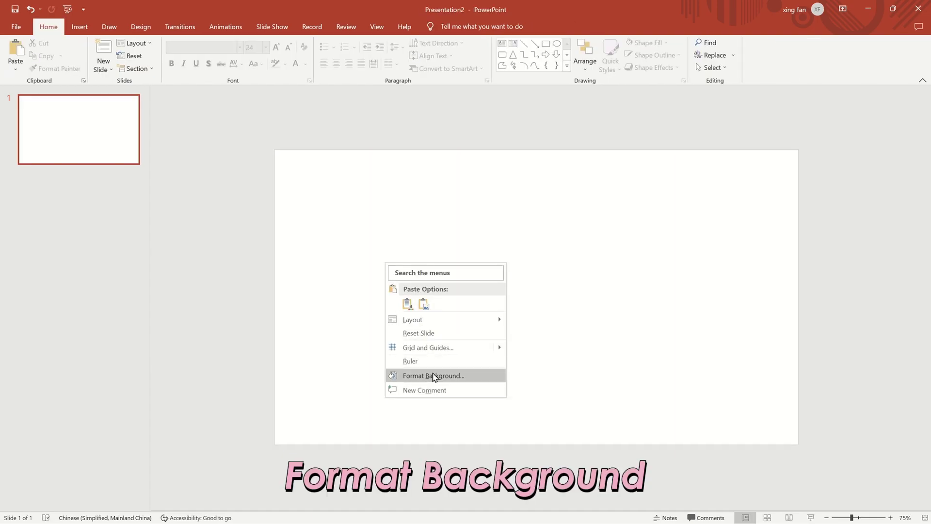
pyautogui.click(433, 376)
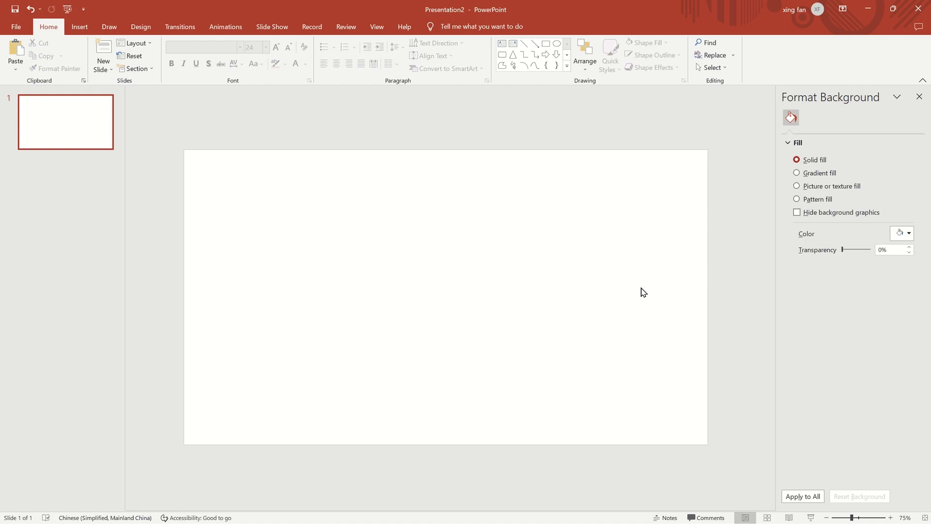
pyautogui.click(800, 190)
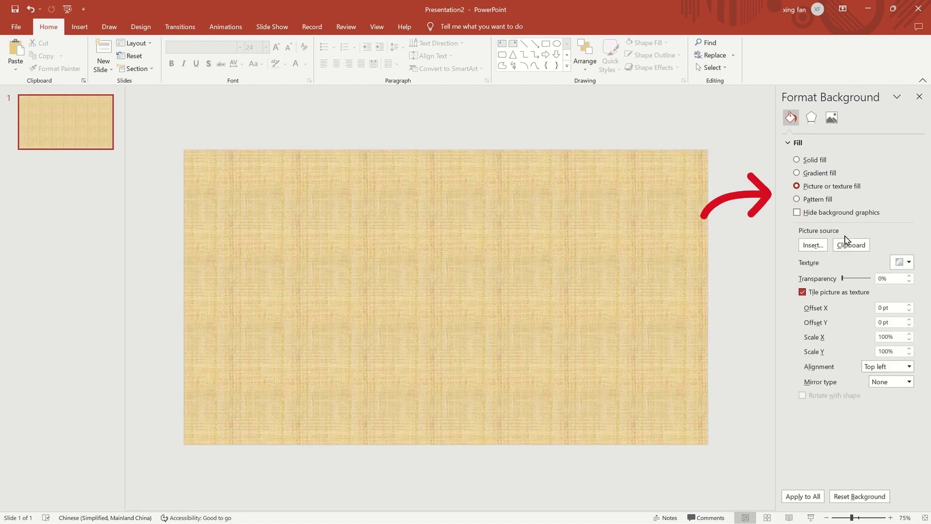
pyautogui.click(853, 248)
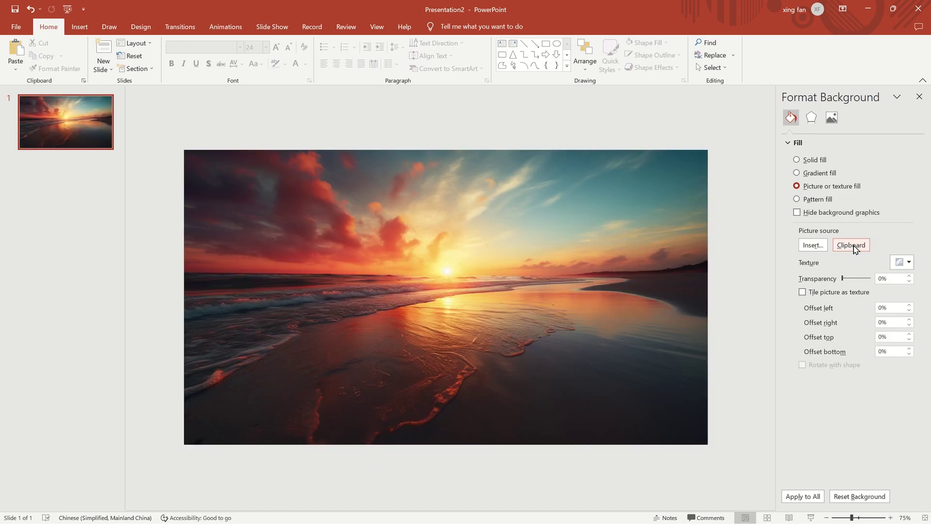
pyautogui.click(802, 292)
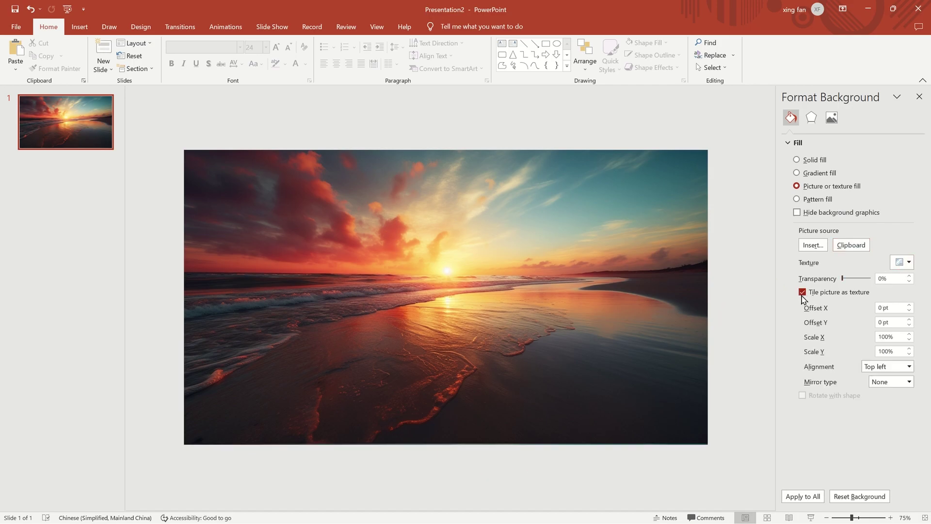
pyautogui.click(894, 370)
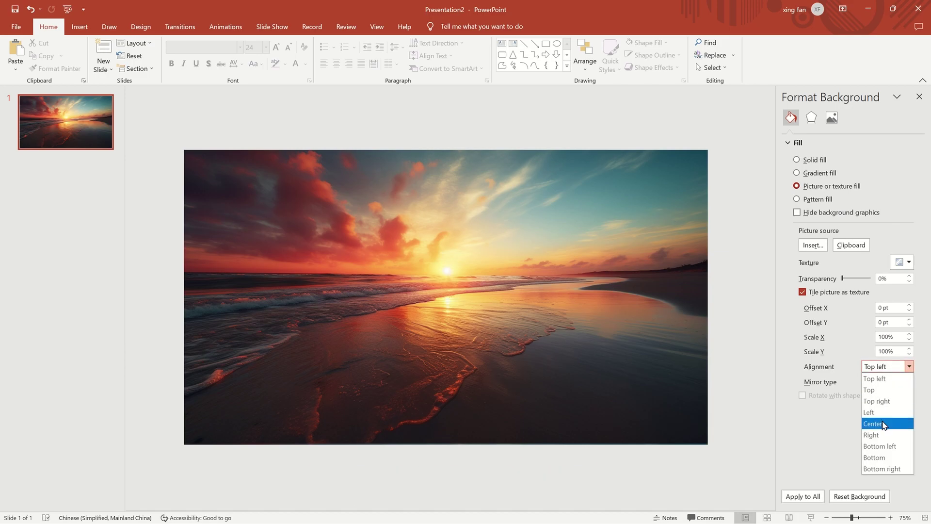
pyautogui.click(882, 424)
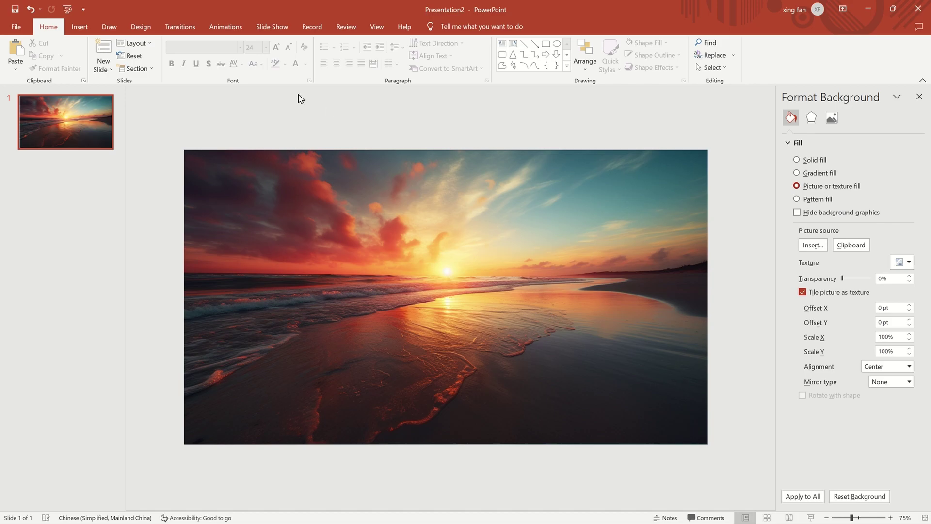
# Step: Draw a large rounded rectangle spanning the middle of the slide
pyautogui.click(90, 34)
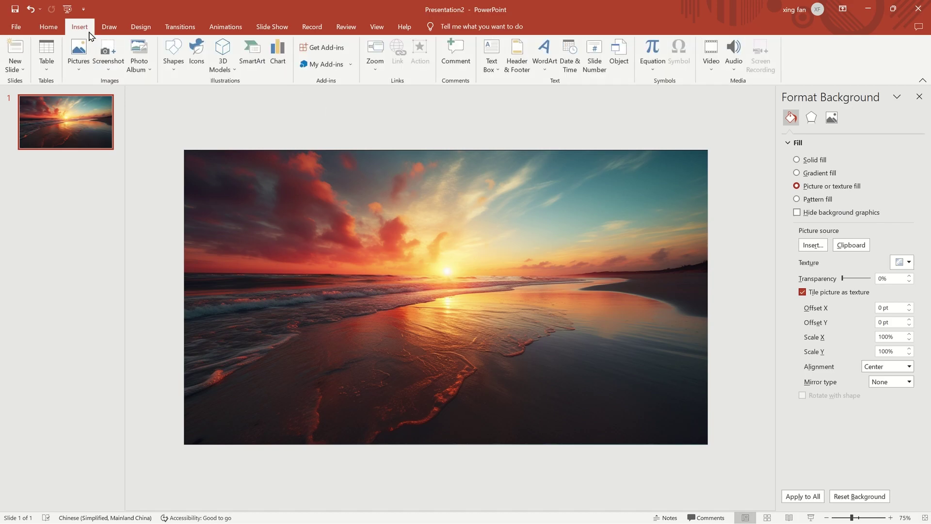
pyautogui.click(172, 71)
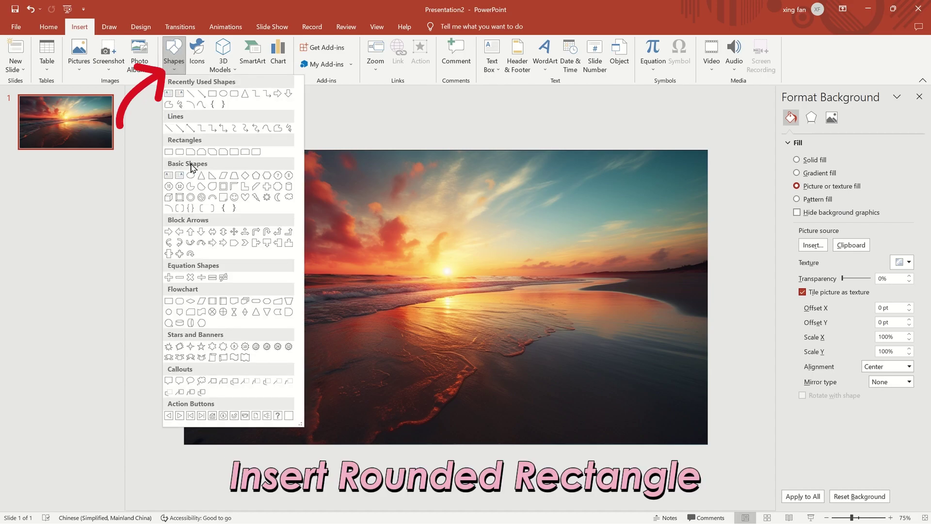
pyautogui.click(180, 152)
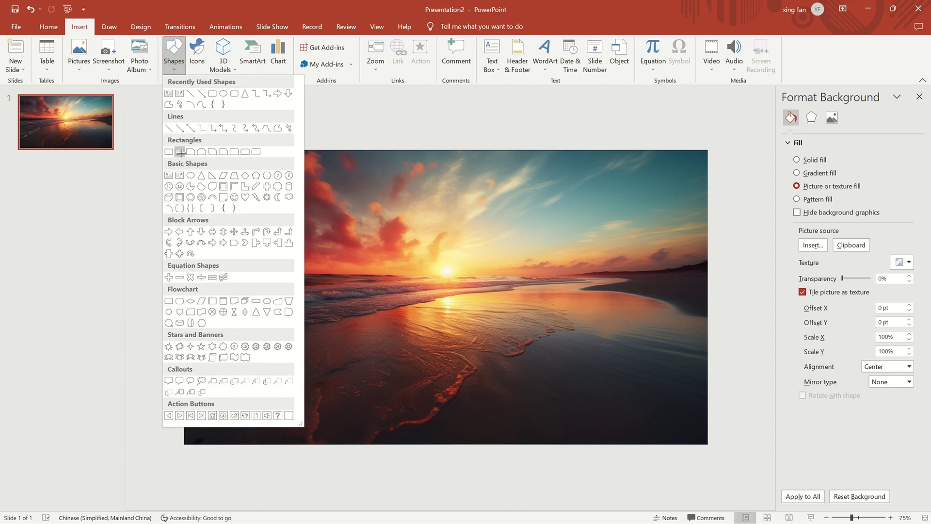
pyautogui.moveTo(229, 189); pyautogui.dragTo(661, 399)
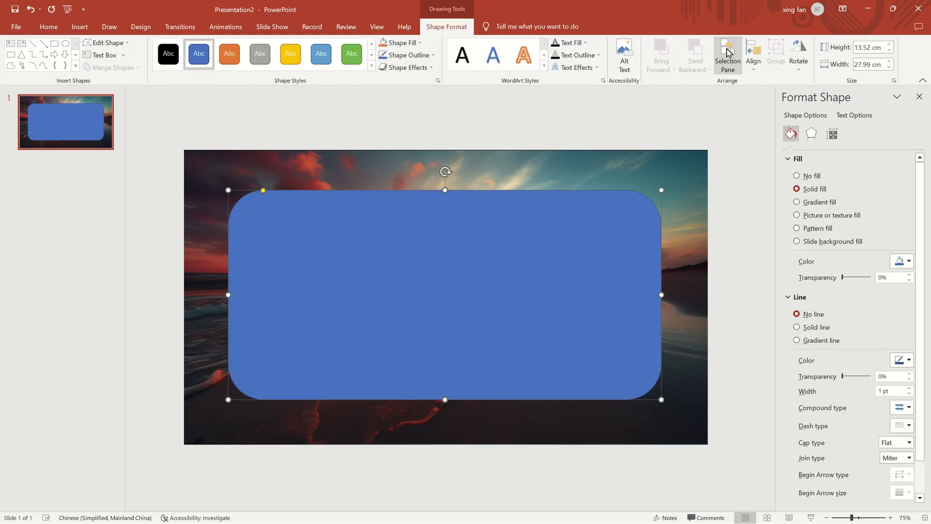
# Step: Align the rounded rectangle to the centre and middle of the slide
pyautogui.click(751, 69)
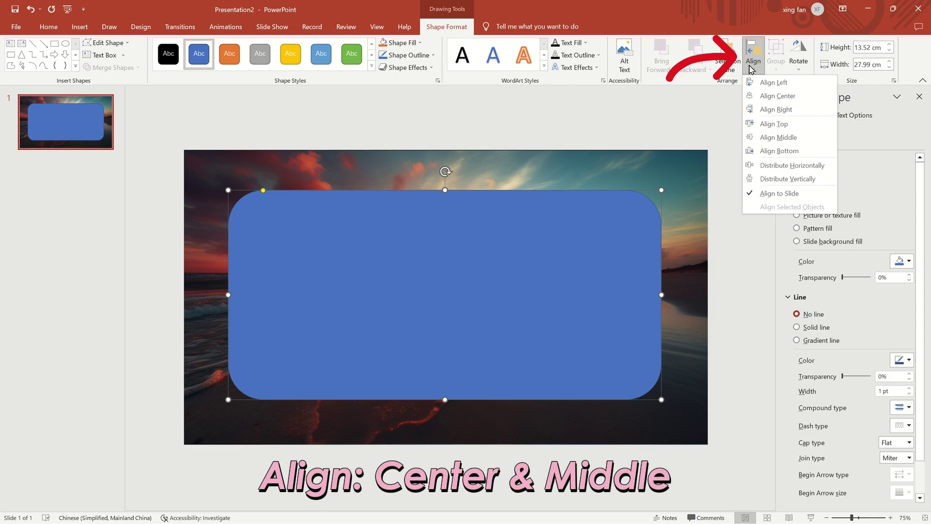
pyautogui.click(768, 96)
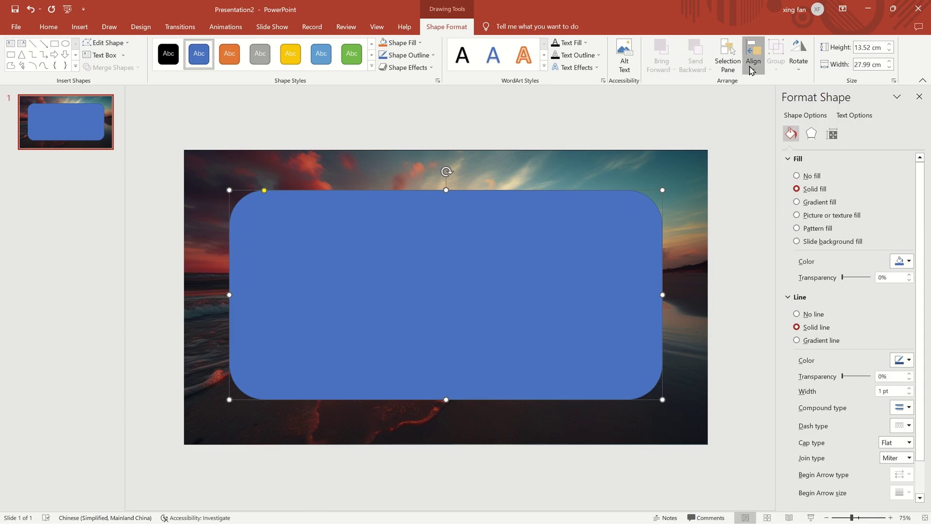
pyautogui.click(752, 69)
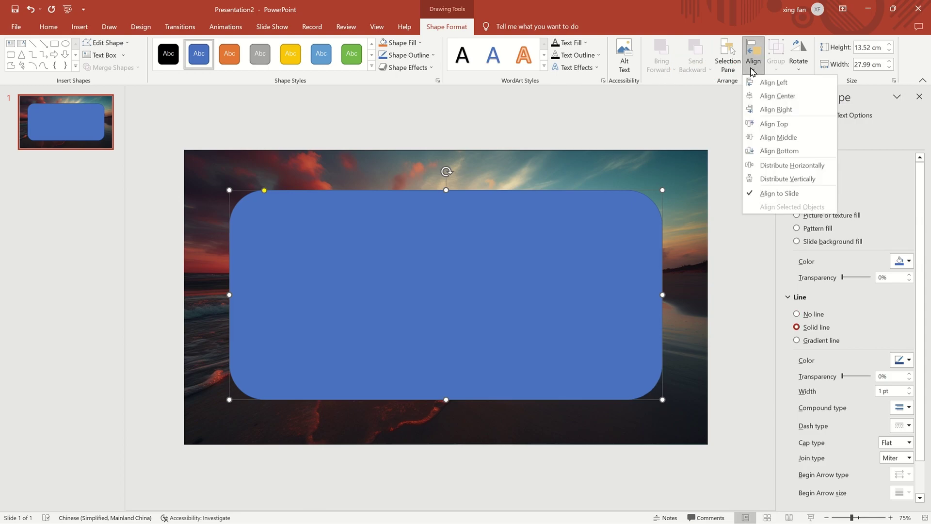
pyautogui.click(779, 138)
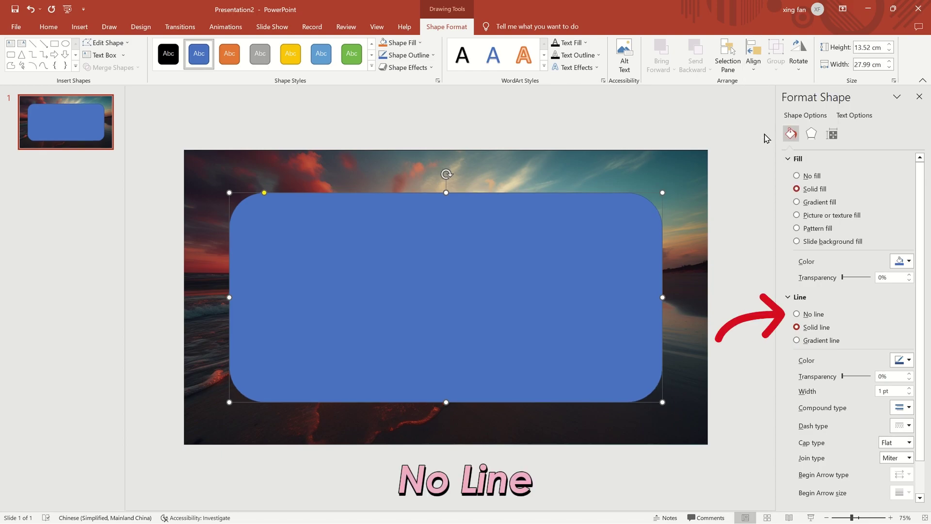
# Step: Give the rectangle no outline and a white fill at 25% transparency
pyautogui.click(797, 314)
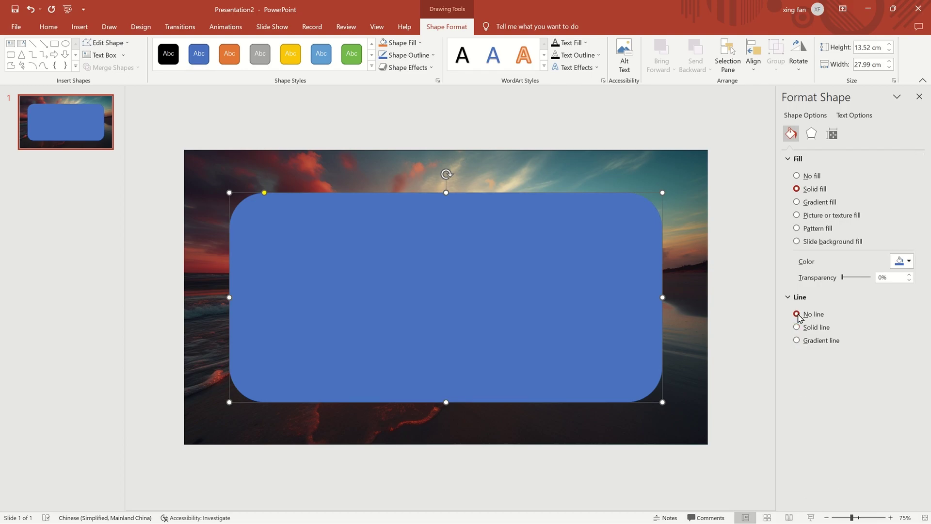
pyautogui.click(907, 265)
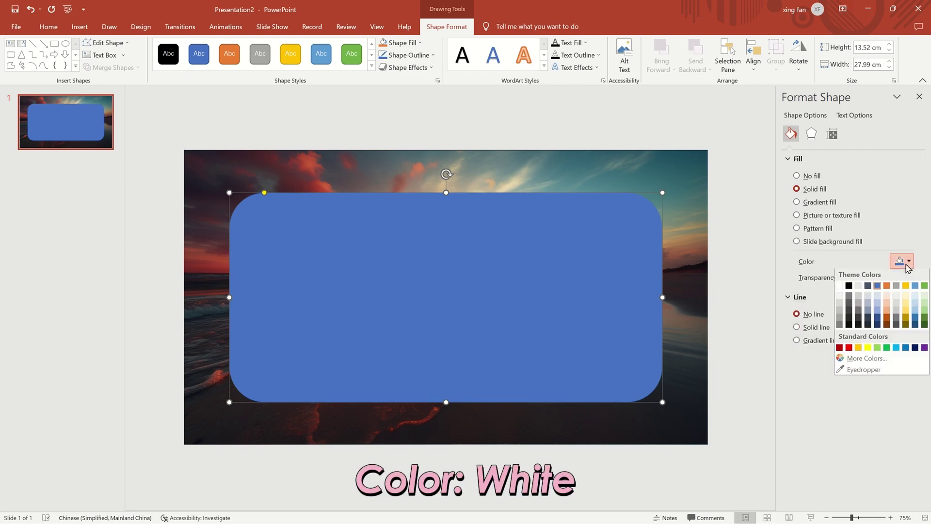
pyautogui.click(842, 288)
pyautogui.doubleClick(882, 277)
pyautogui.click(882, 277)
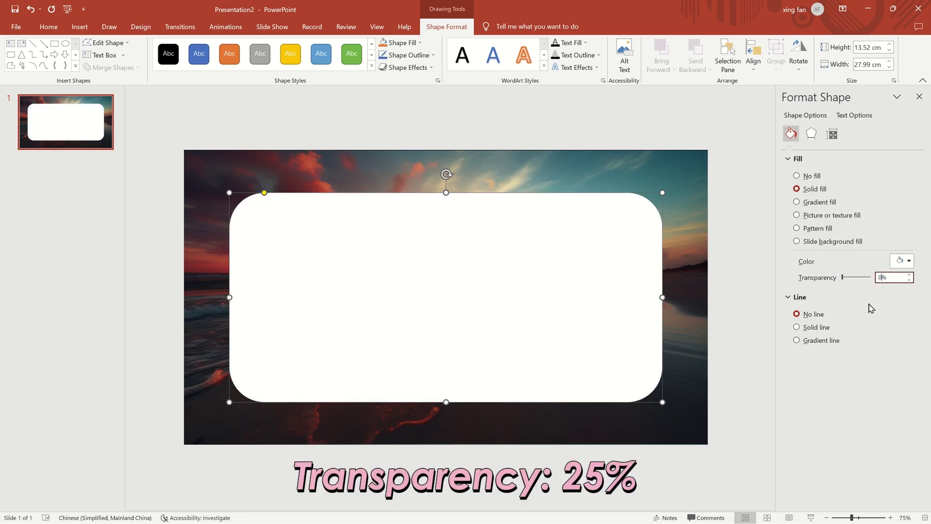
pyautogui.press('BackSpace')
pyautogui.write('25')
pyautogui.press('Return')
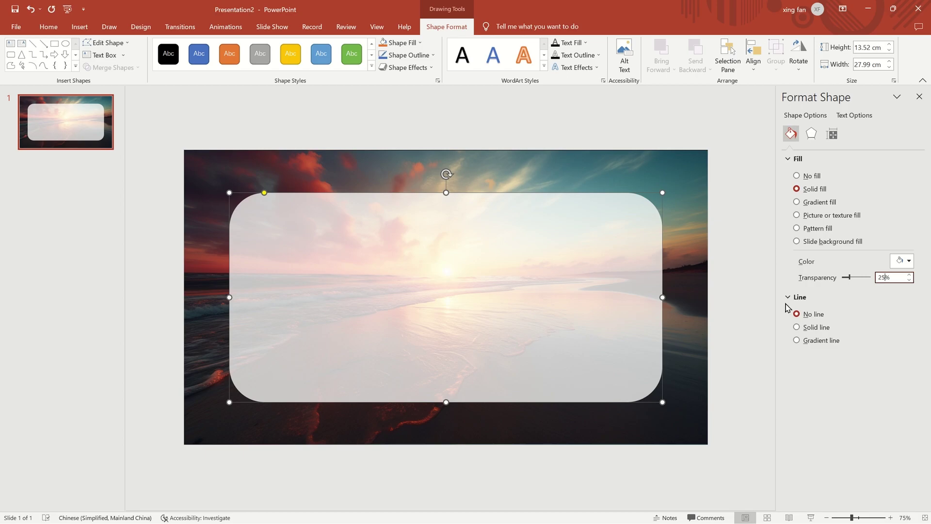
pyautogui.click(362, 158)
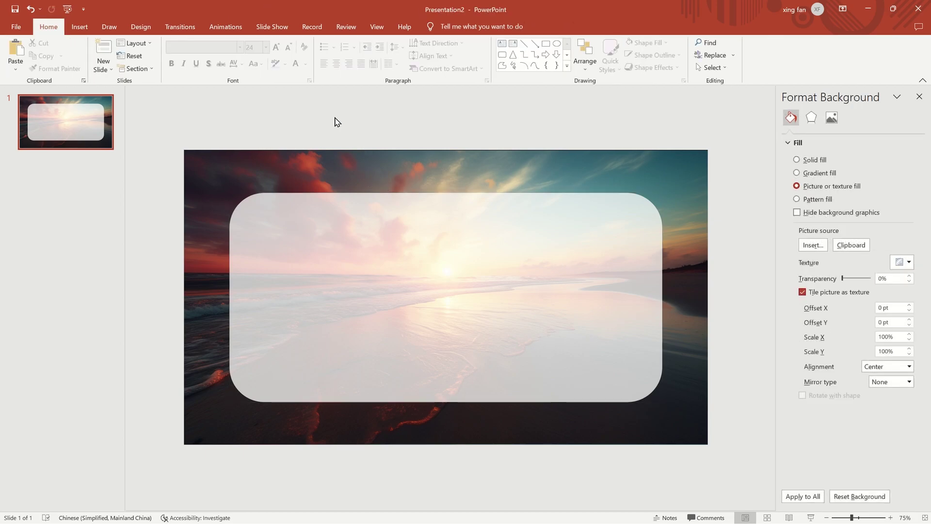
# Step: Draw a horizontal text box on the panel's upper right and type the letter S
pyautogui.click(78, 30)
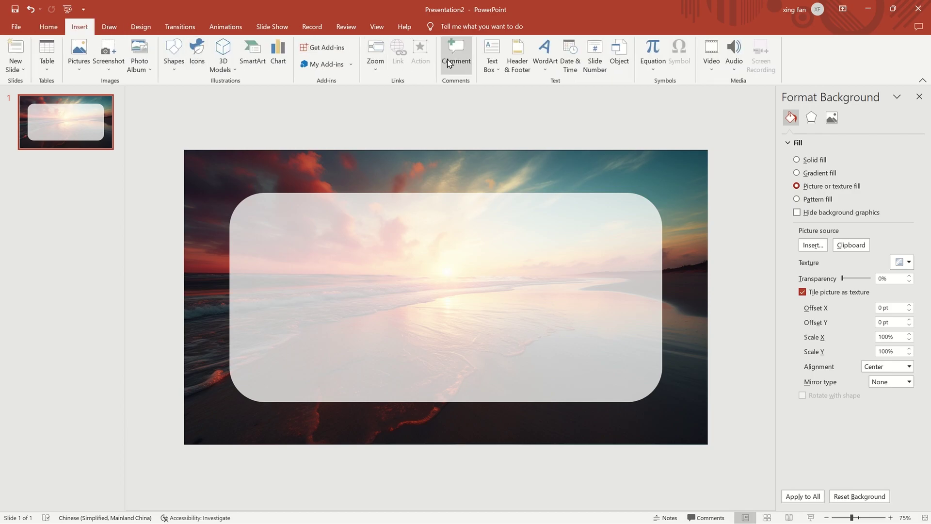
pyautogui.click(489, 72)
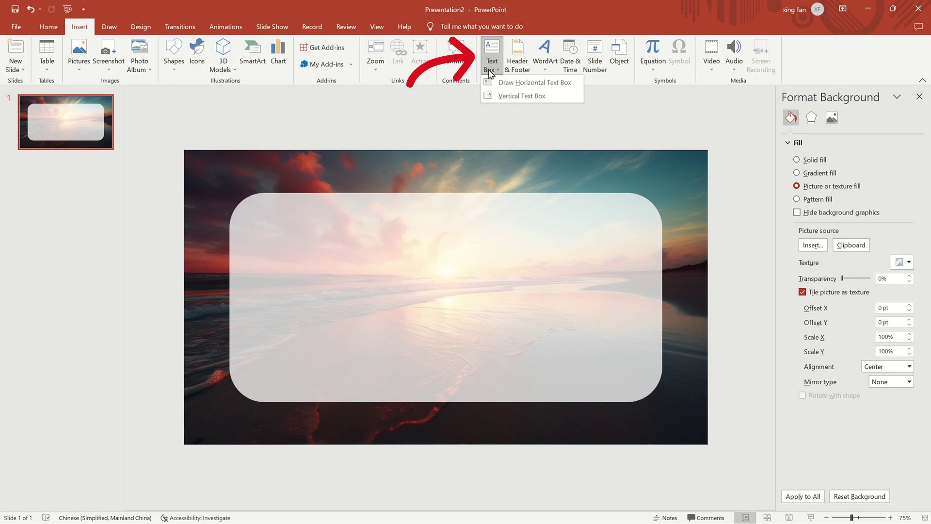
pyautogui.click(527, 83)
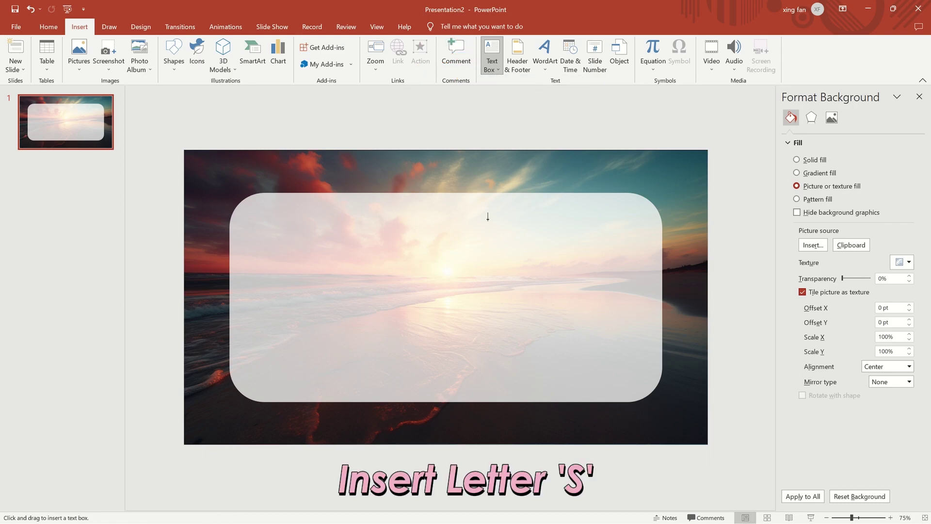
pyautogui.moveTo(490, 236); pyautogui.dragTo(545, 290)
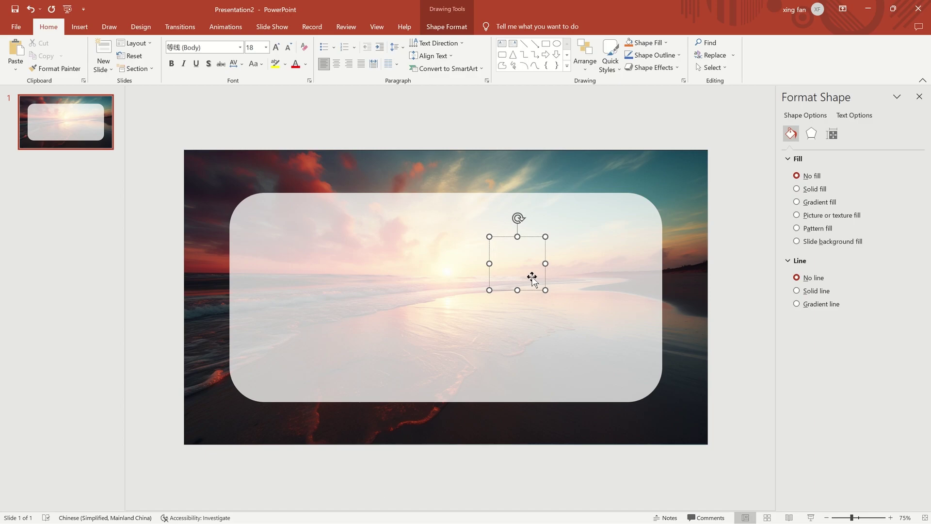
pyautogui.write('S')
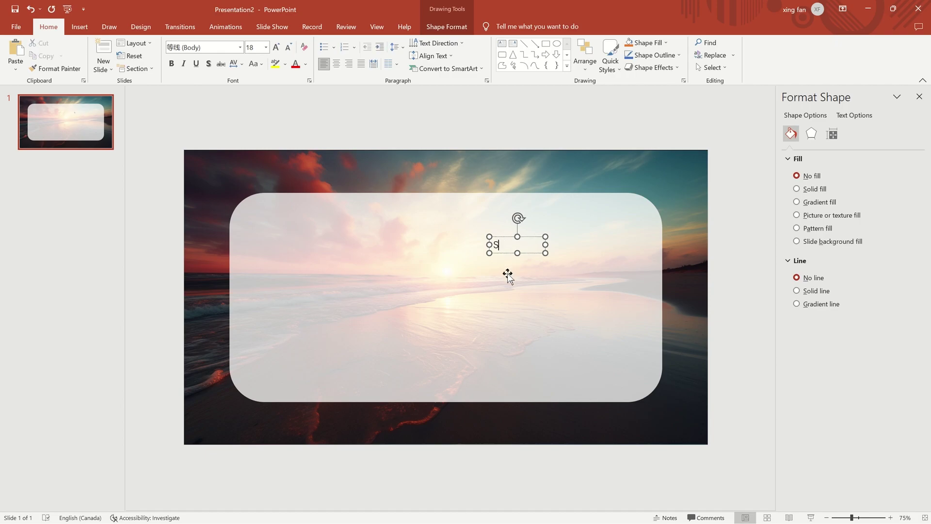
pyautogui.doubleClick(495, 245)
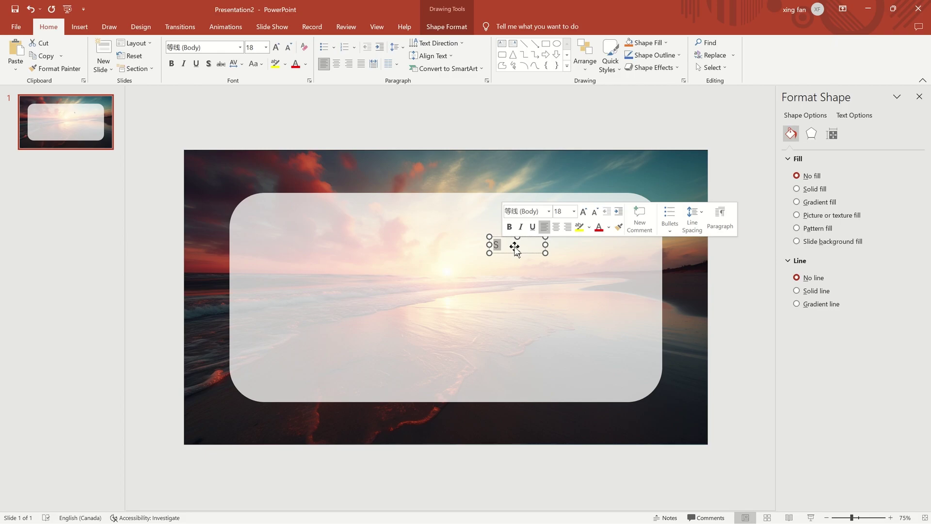
# Step: Set the S to Impact at size 400 and move it onto the panel's right side
pyautogui.click(549, 212)
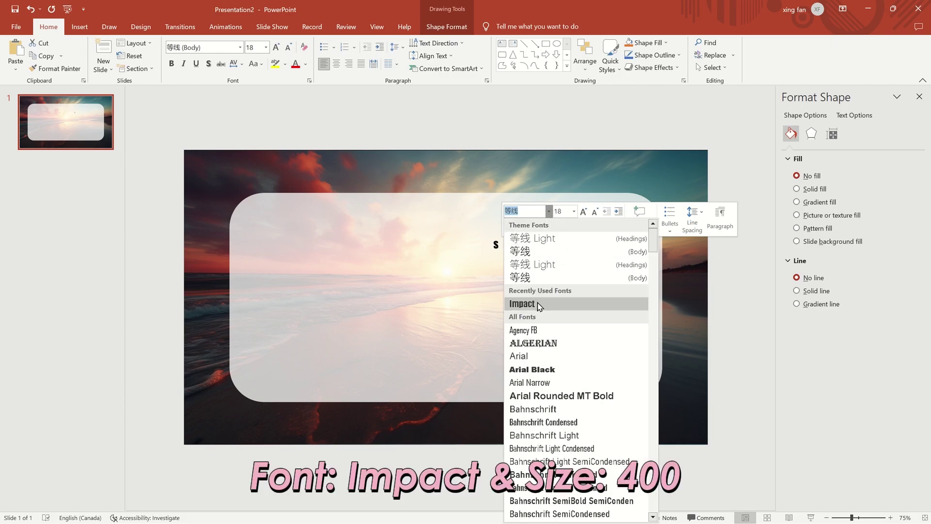
pyautogui.scroll(-12, 539, 306)
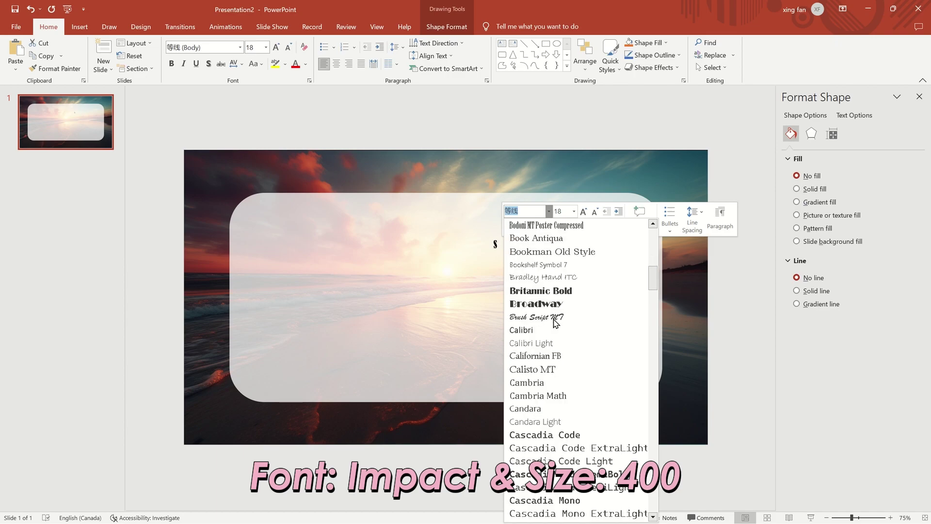
pyautogui.scroll(-13, 555, 321)
pyautogui.scroll(-7, 555, 322)
pyautogui.scroll(-5, 556, 323)
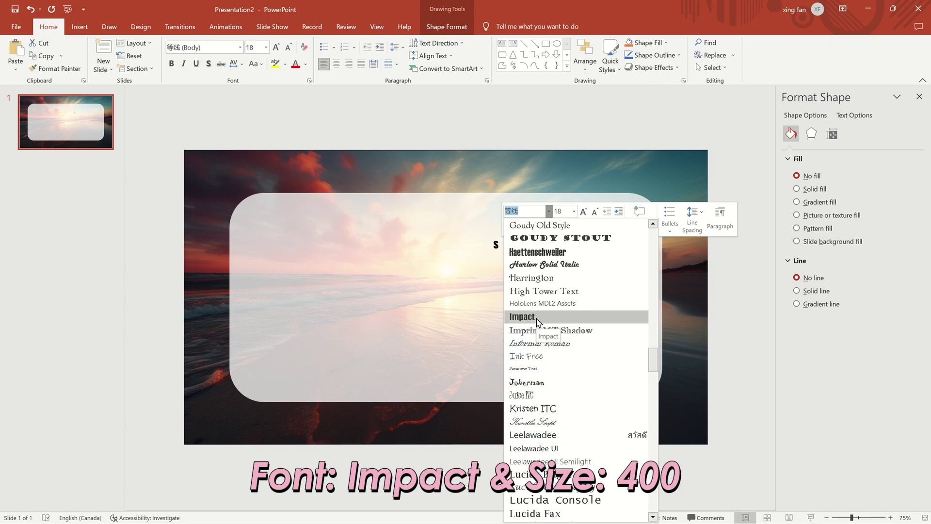
pyautogui.click(537, 322)
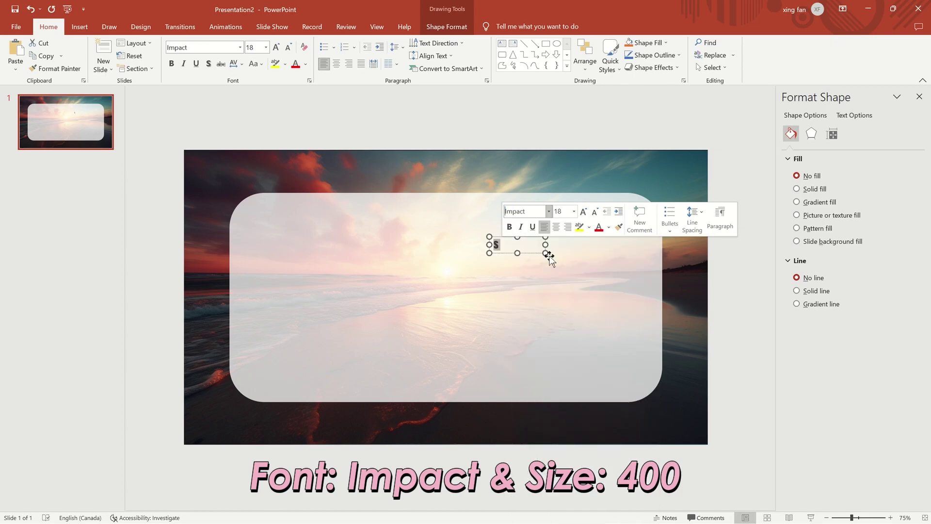
pyautogui.click(565, 212)
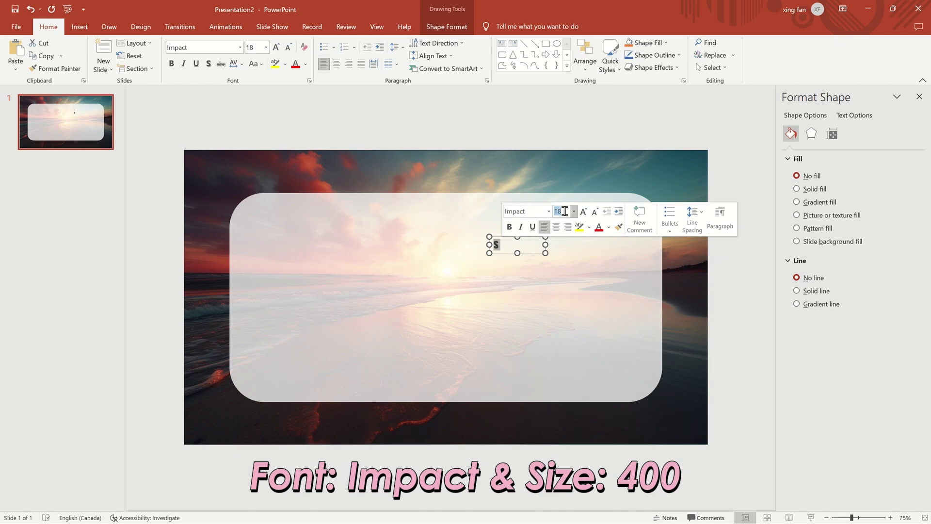
pyautogui.write('400')
pyautogui.press('Return')
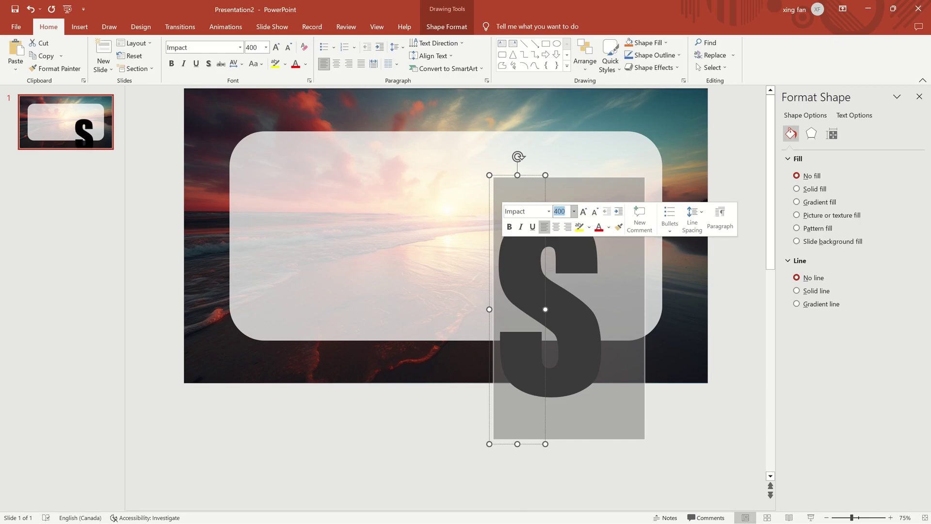
pyautogui.moveTo(490, 280); pyautogui.dragTo(507, 217)
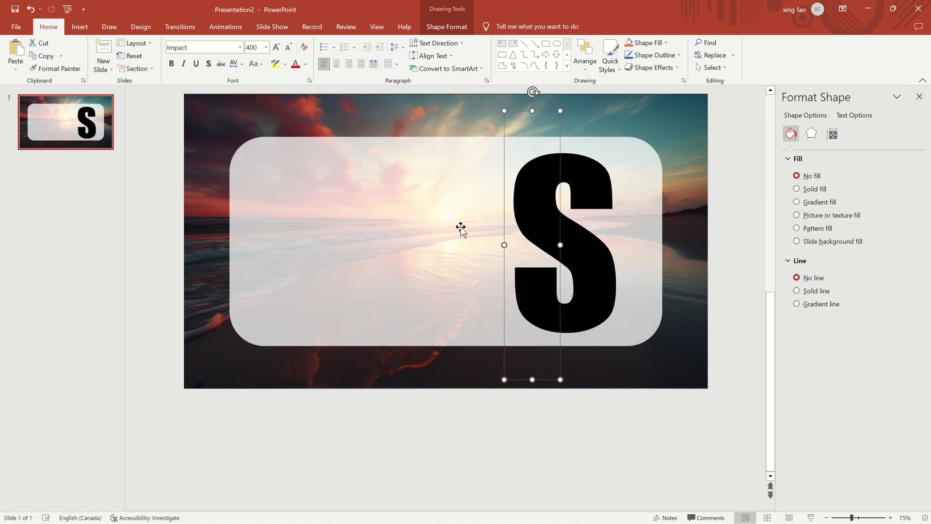
# Step: Select the panel and the S, then subtract the S from the panel with Merge Shapes
pyautogui.click(423, 226)
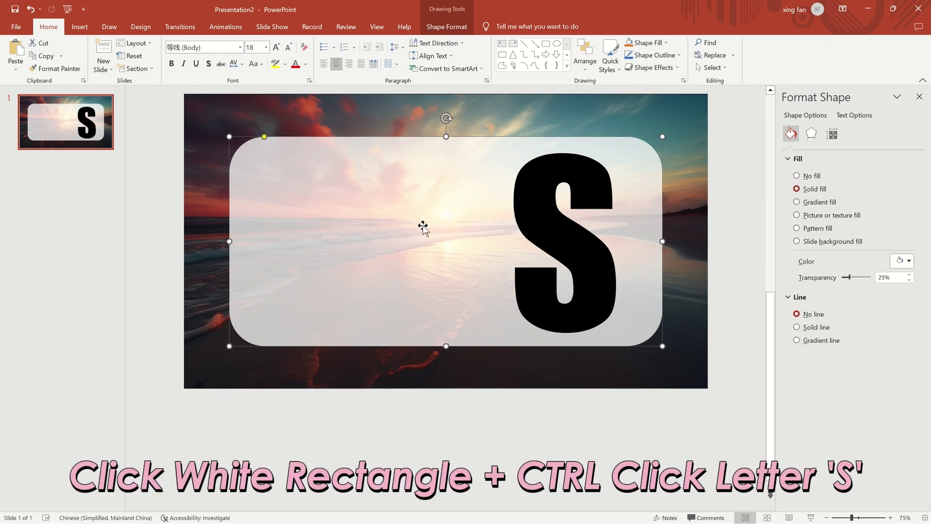
pyautogui.keyDown('ctrl'); pyautogui.click(521, 200); pyautogui.keyUp('ctrl')
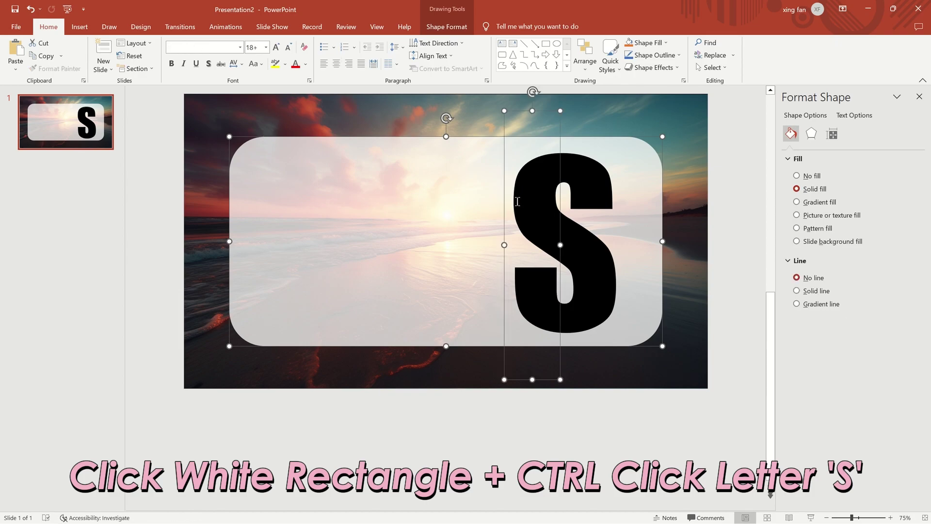
pyautogui.click(441, 29)
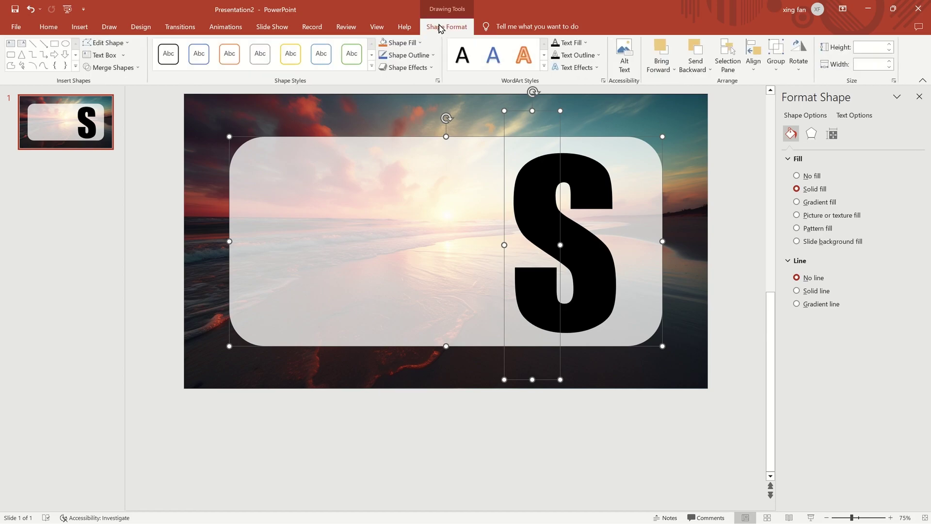
pyautogui.click(141, 70)
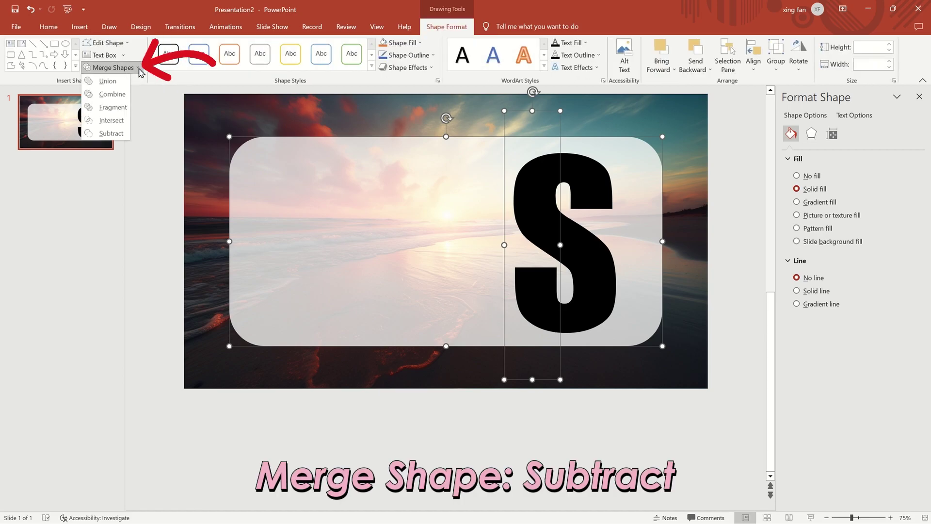
pyautogui.click(121, 138)
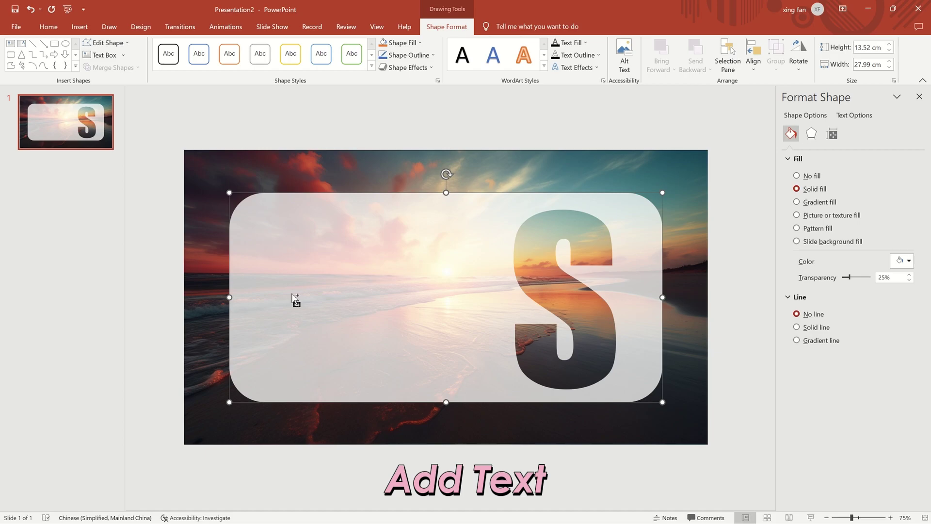
# Step: Paste the STRENGTHS text group, add a second slide and paste the street photo onto it
pyautogui.hotkey('ctrl', 'v')
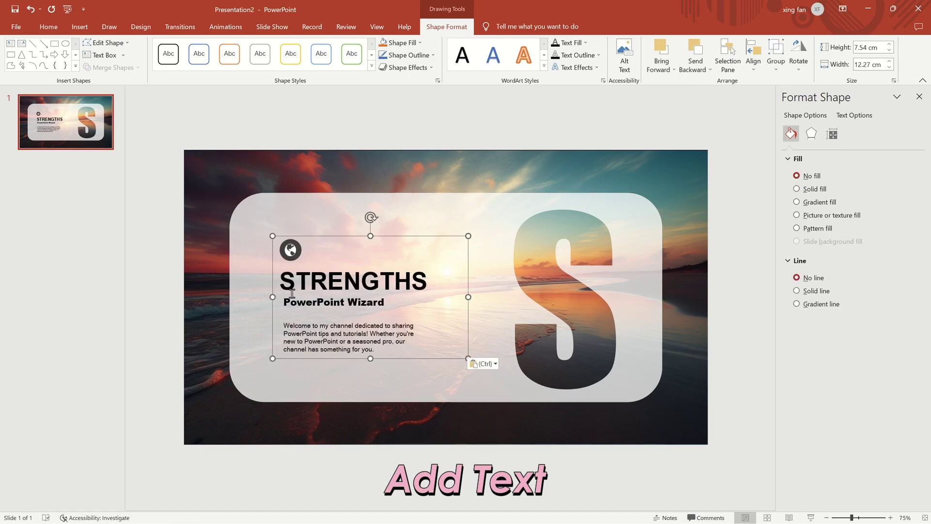
pyautogui.click(433, 216)
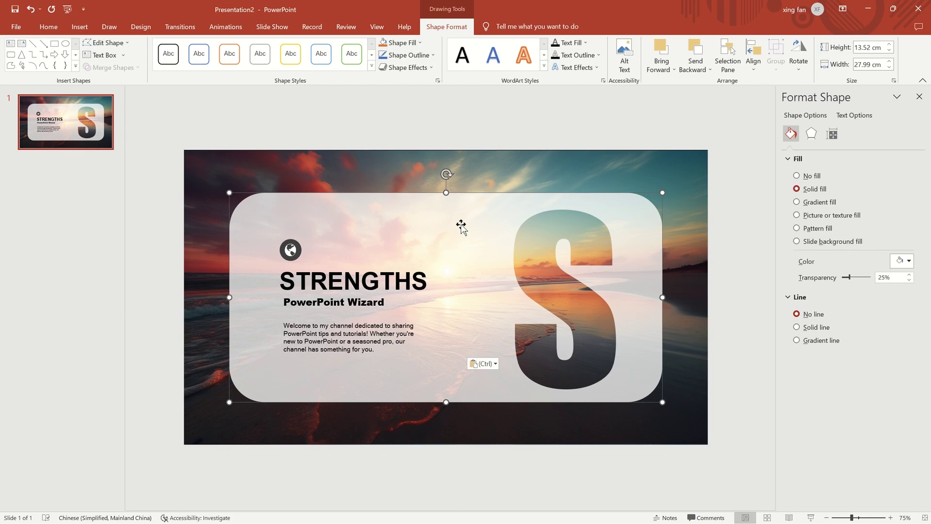
pyautogui.hotkey('ctrl', 'm')
pyautogui.hotkey('ctrl', 'v')
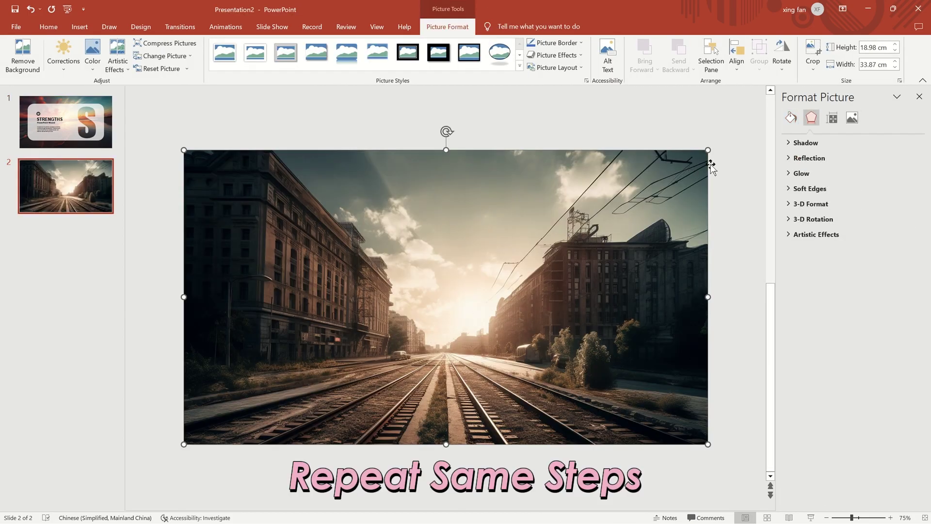
# Step: Make the cut street photo slide 2's picture background, tiled as texture and centred
pyautogui.rightClick(612, 251)
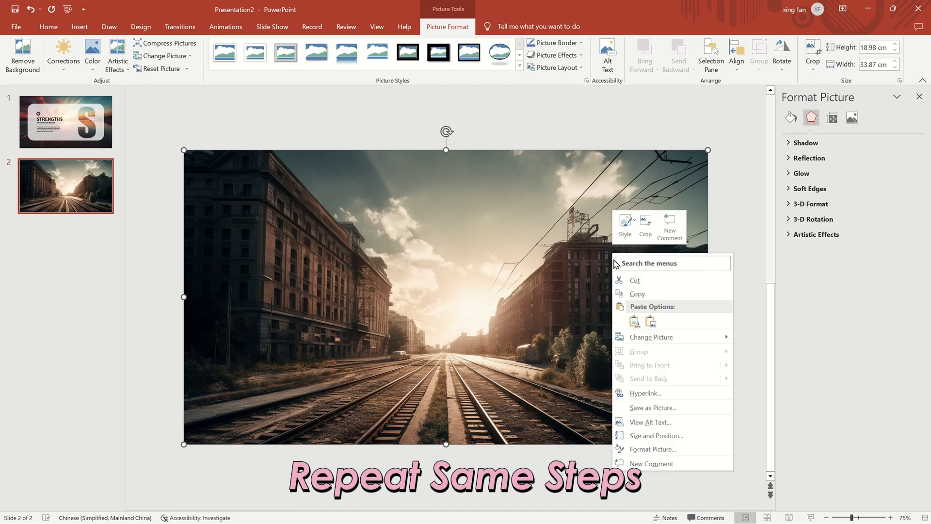
pyautogui.click(628, 281)
pyautogui.click(805, 188)
pyautogui.click(855, 245)
pyautogui.click(805, 292)
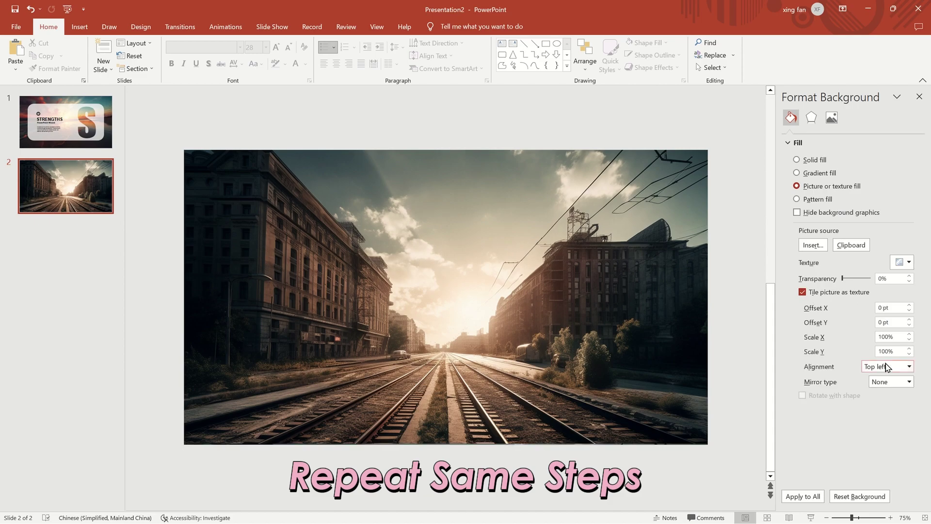
pyautogui.click(909, 367)
pyautogui.click(892, 429)
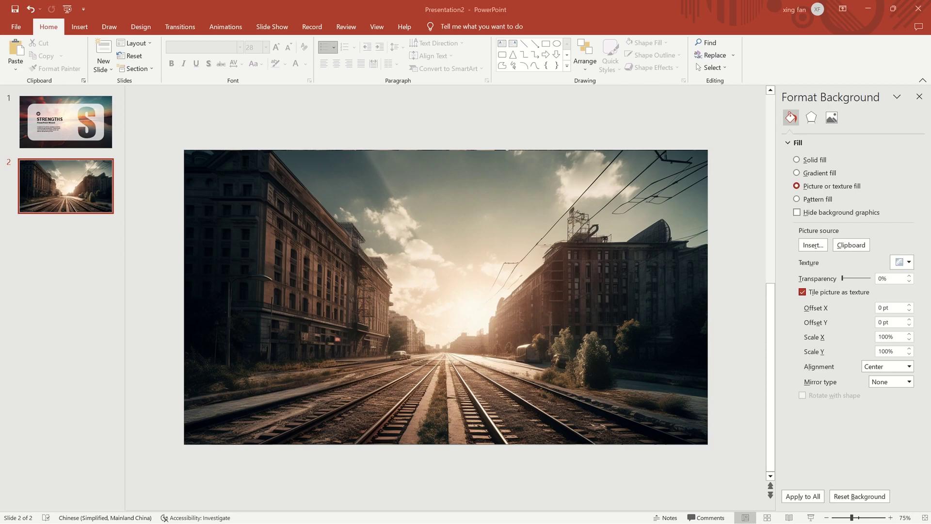
# Step: Paste the panel with W, nudge the W right, subtract it, and paste the WEAKNESSES text
pyautogui.hotkey('ctrl', 'v')
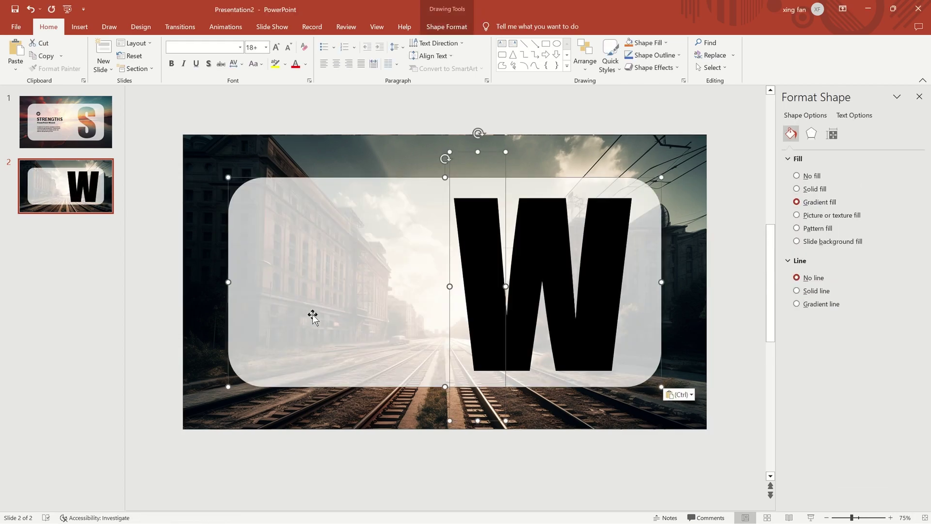
pyautogui.click(453, 254)
pyautogui.moveTo(451, 254); pyautogui.dragTo(470, 254)
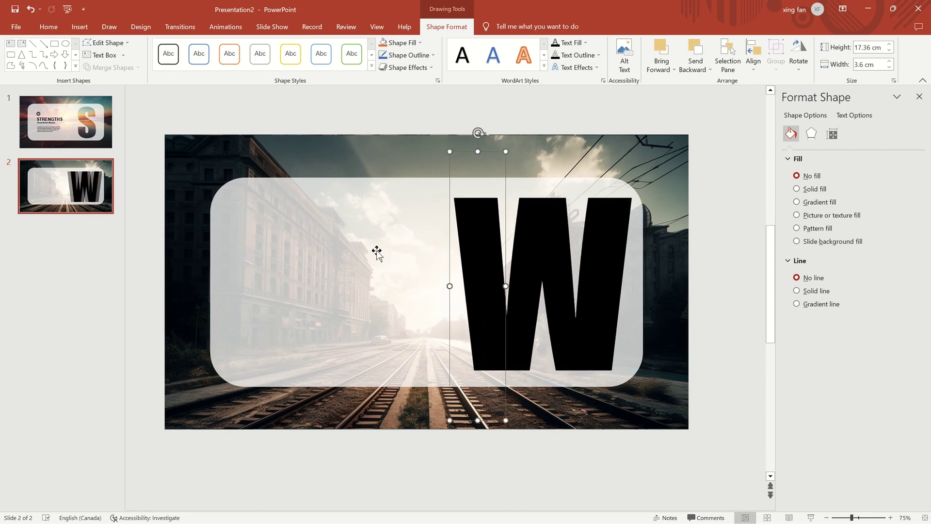
pyautogui.click(391, 243)
pyautogui.keyDown('shift'); pyautogui.click(480, 243); pyautogui.keyUp('shift')
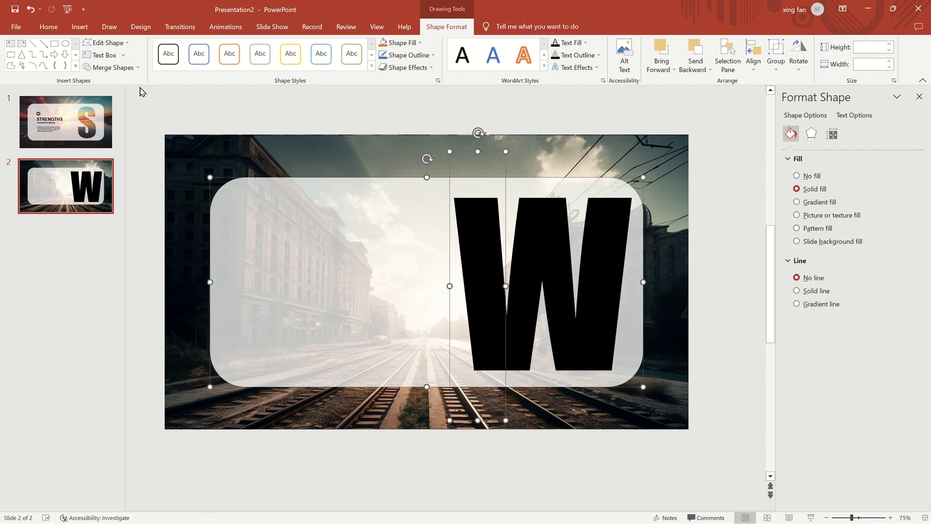
pyautogui.click(112, 67)
pyautogui.click(115, 132)
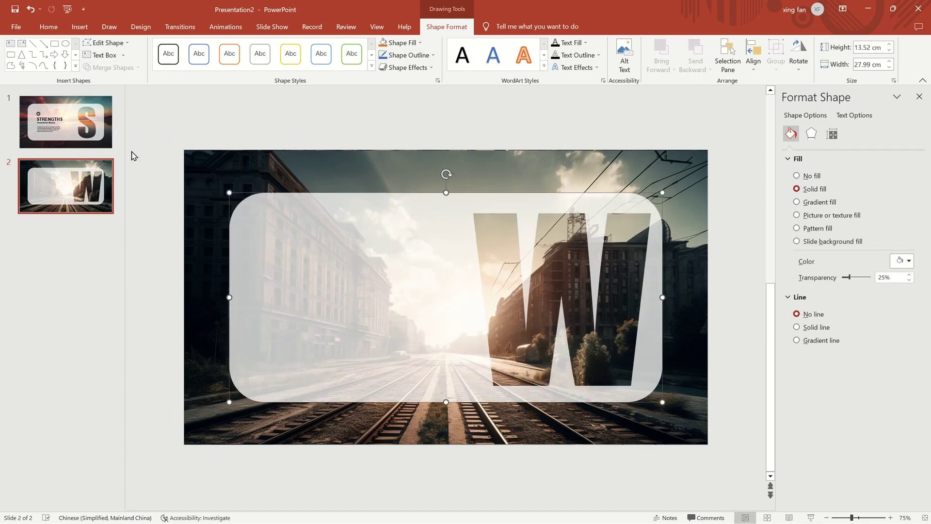
pyautogui.hotkey('ctrl', 'v')
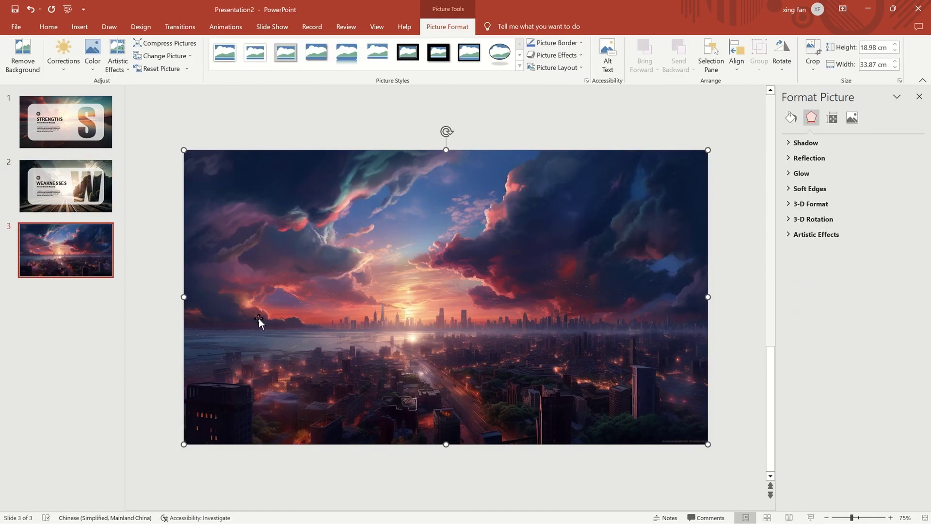
# Step: Paste the panel with O, subtract the O from it, and paste the OPPORTUNITIES text group
pyautogui.hotkey('ctrl', 'v')
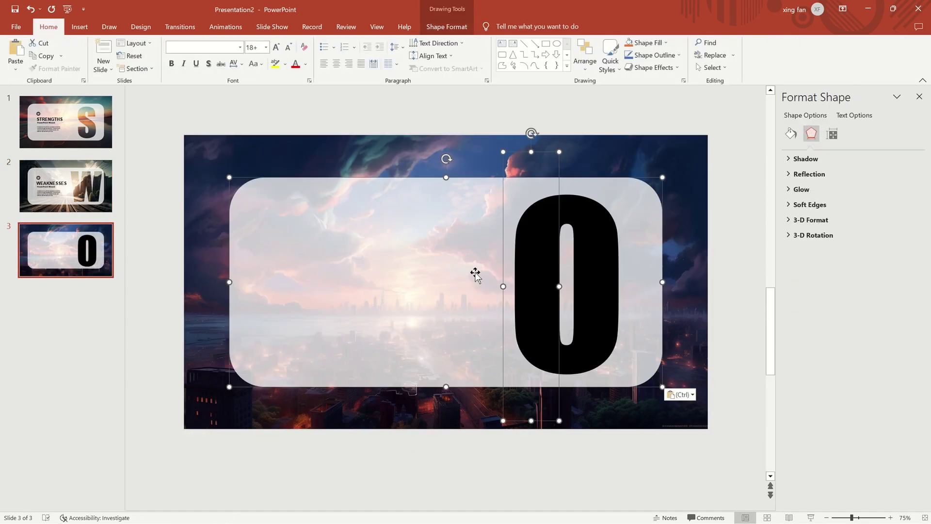
pyautogui.click(446, 27)
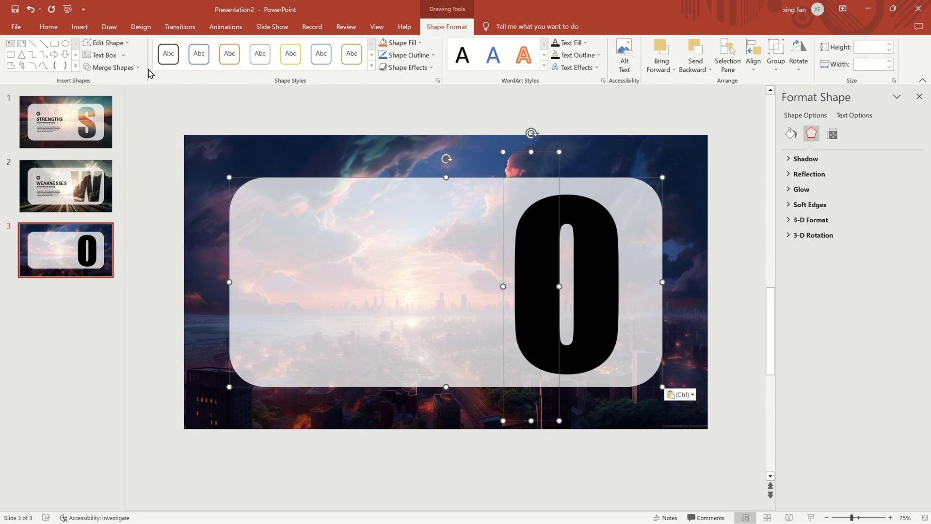
pyautogui.click(127, 67)
pyautogui.click(111, 133)
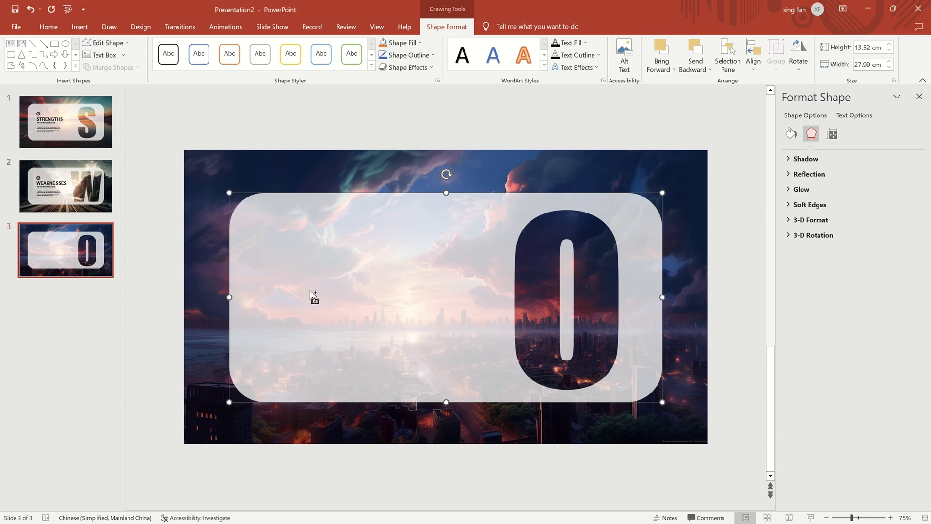
pyautogui.hotkey('ctrl', 'v')
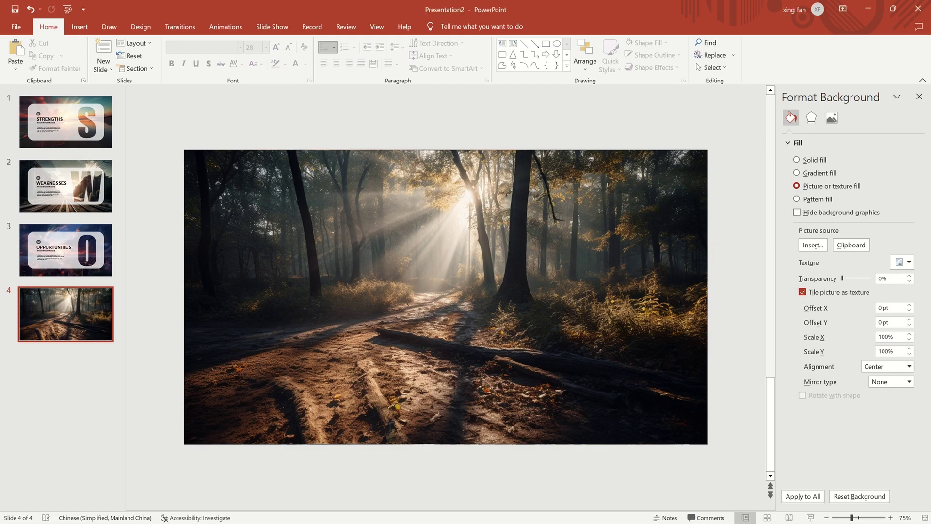
# Step: Paste the rounded panel, subtract the big T from it, then paste the THREATS title and body text
pyautogui.hotkey('ctrl', 'v')
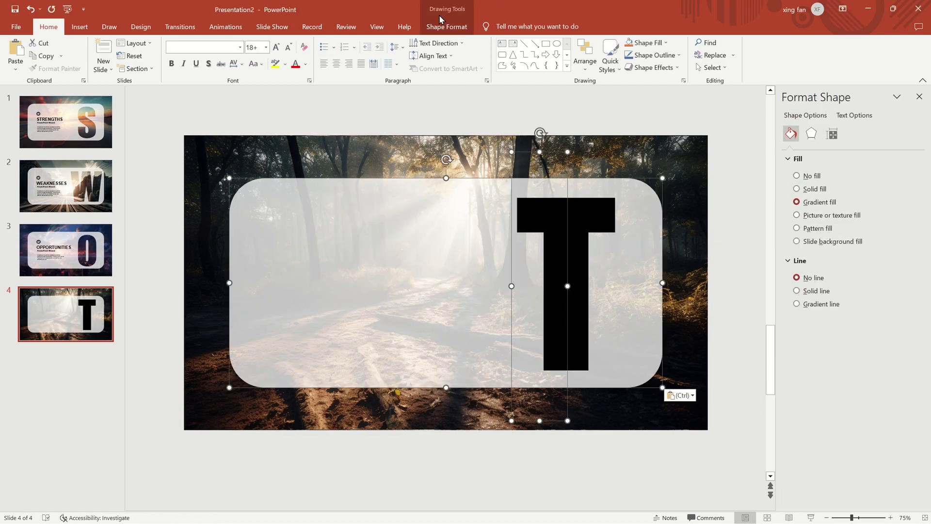
pyautogui.click(446, 27)
pyautogui.click(112, 68)
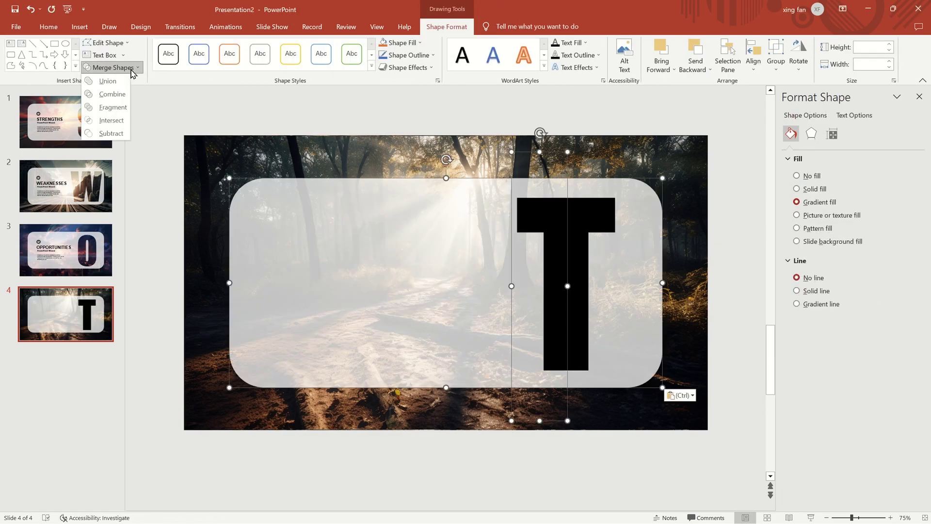
pyautogui.click(111, 134)
pyautogui.hotkey('ctrl', 'v')
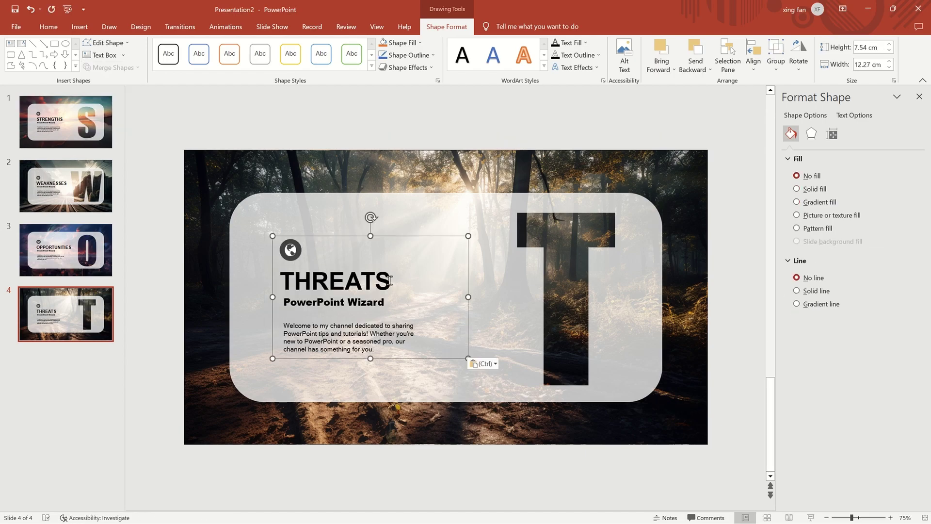
pyautogui.click(447, 179)
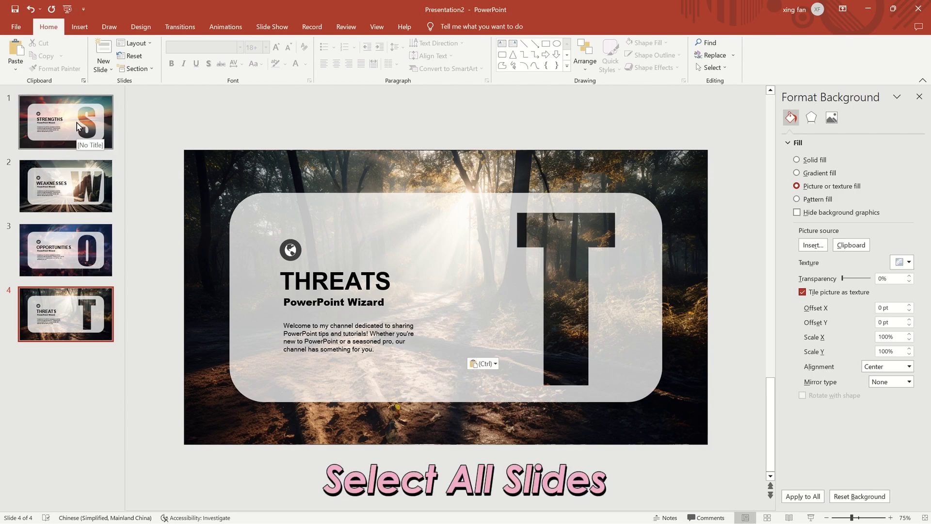
# Step: Apply the Rotate transition to all four slides and start the slide show from the first slide
pyautogui.hotkey('ctrl', 'a')
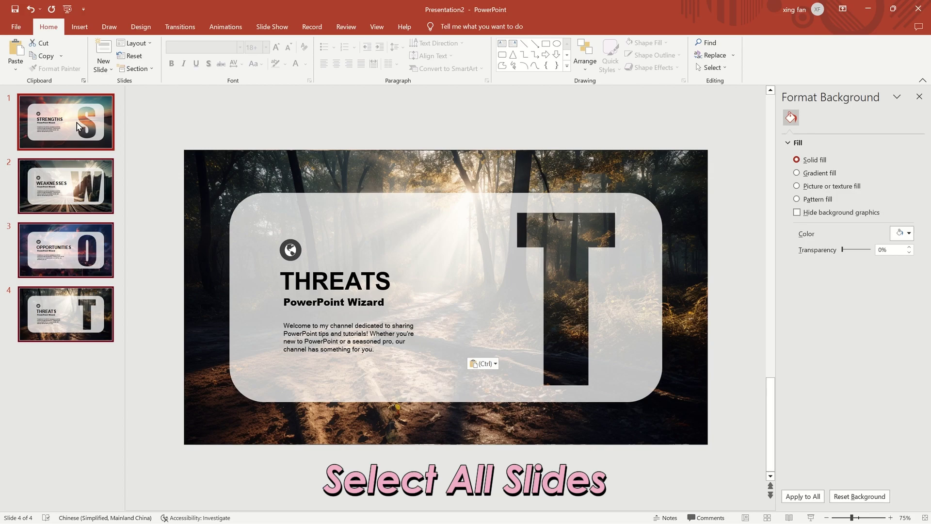
pyautogui.click(179, 28)
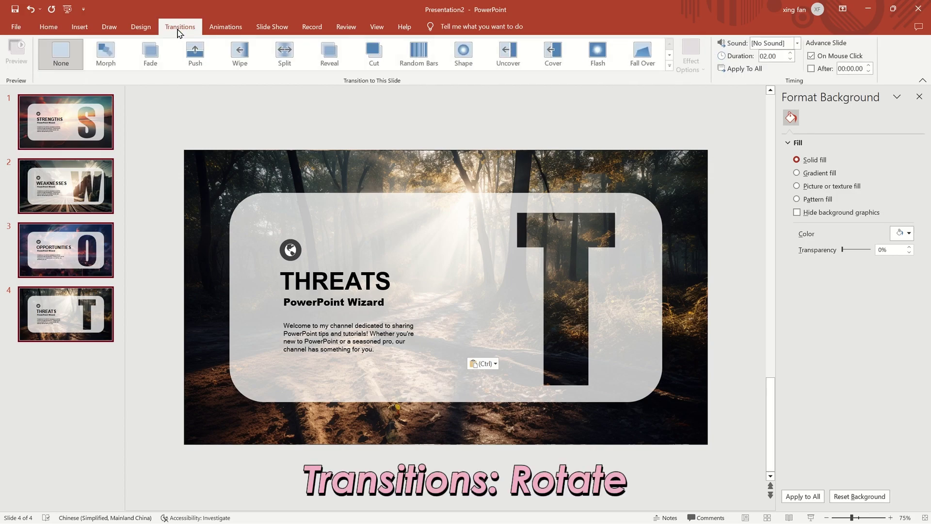
pyautogui.click(670, 66)
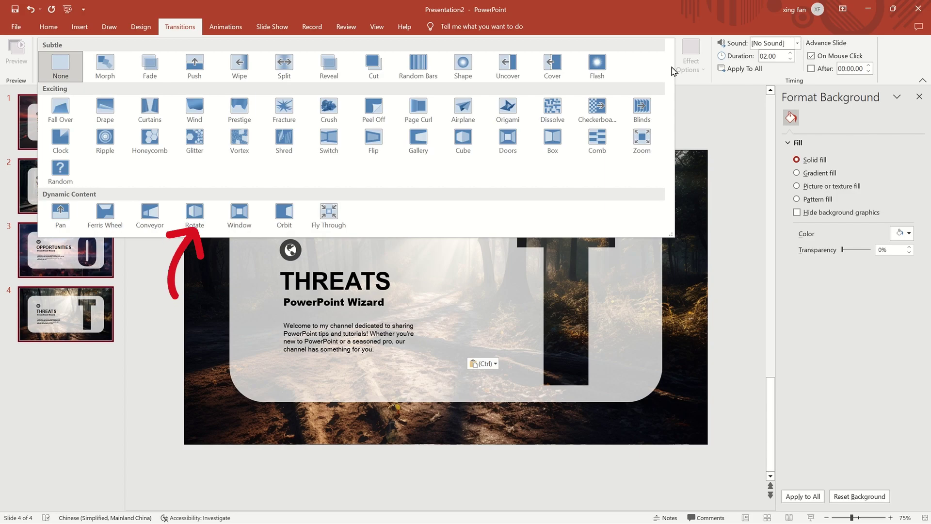
pyautogui.click(198, 215)
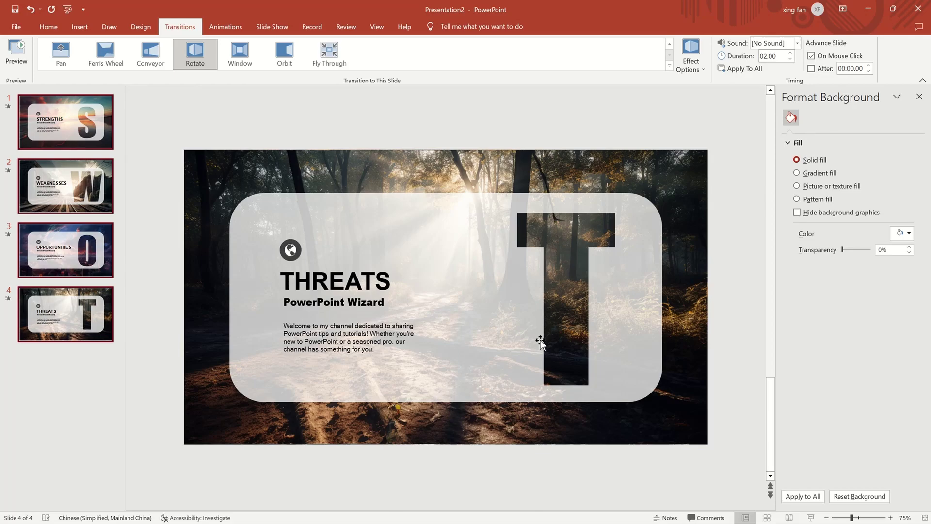
pyautogui.click(810, 517)
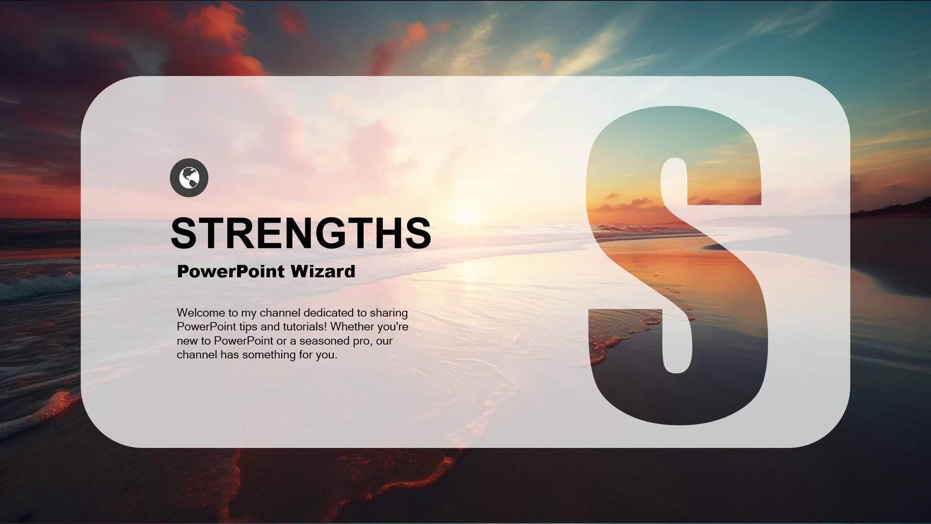
pyautogui.press('Right')
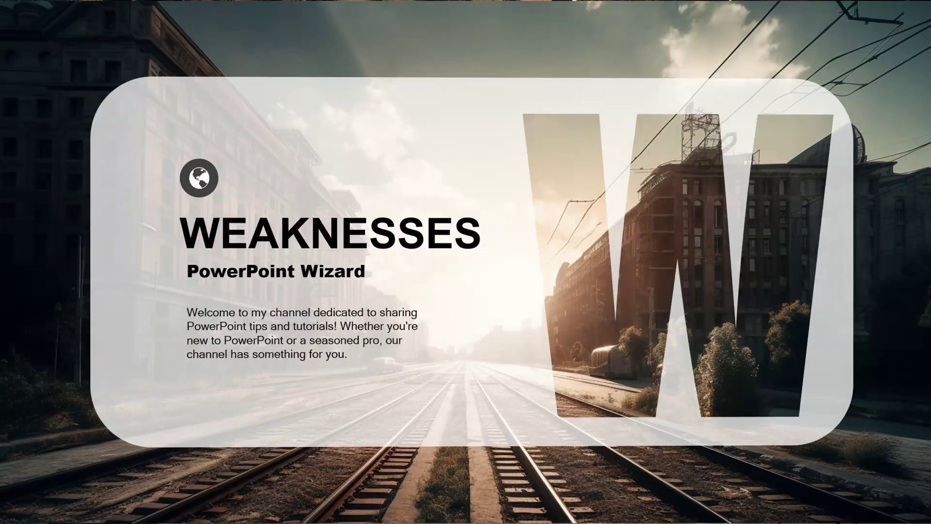
pyautogui.press('Right')
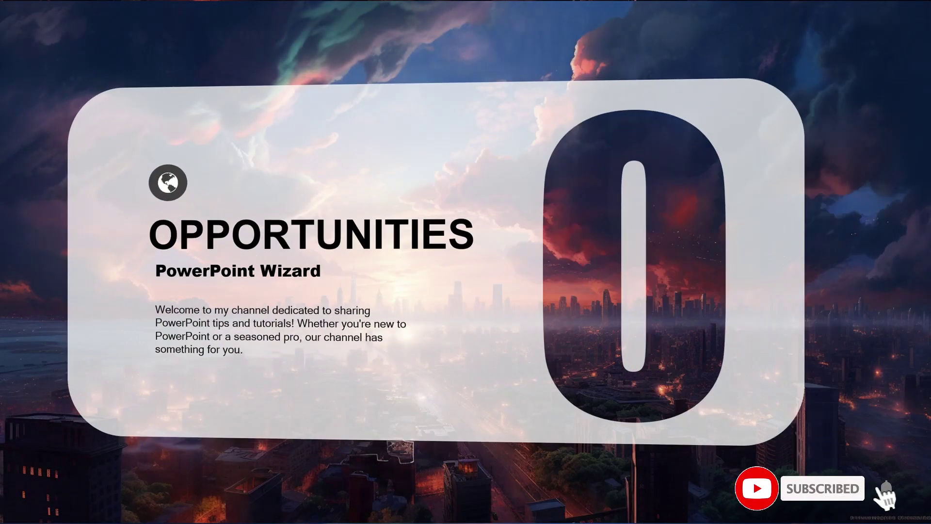
pyautogui.press('Right')
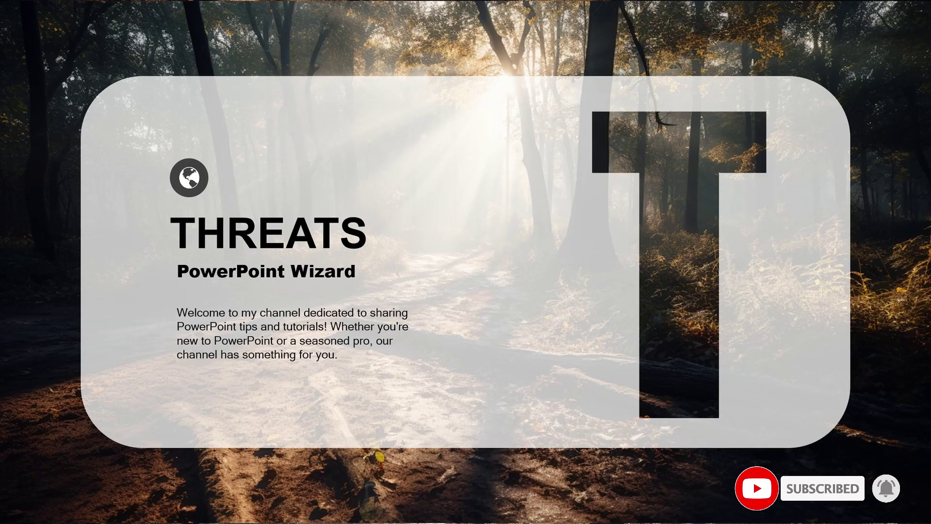
pyautogui.press('Escape')
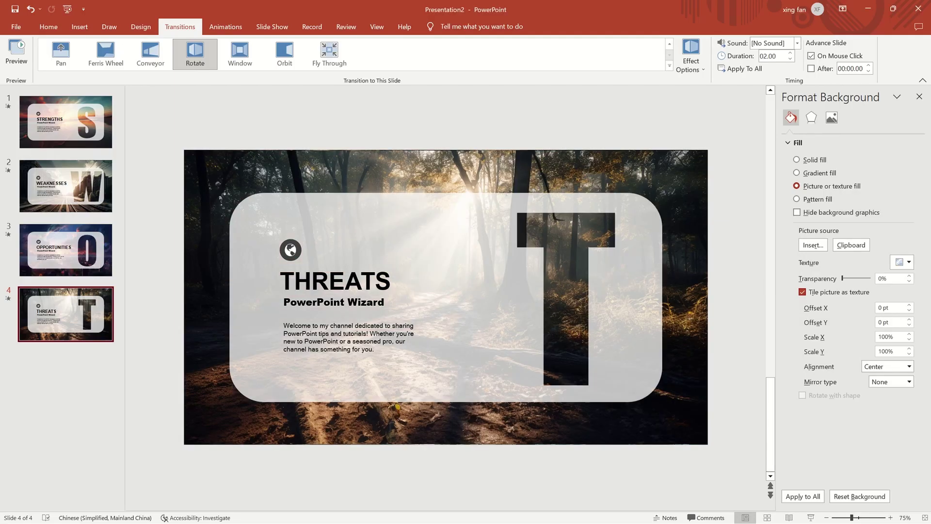